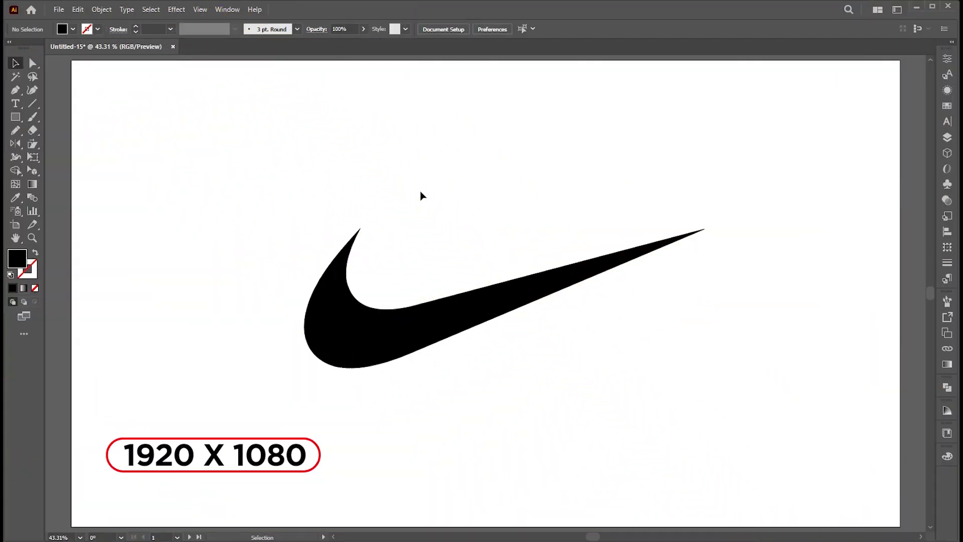
left_click(369, 322)
left_click(727, 456)
left_click_drag(923, 370, 331, 343)
scroll(581, 377, "right", 10)
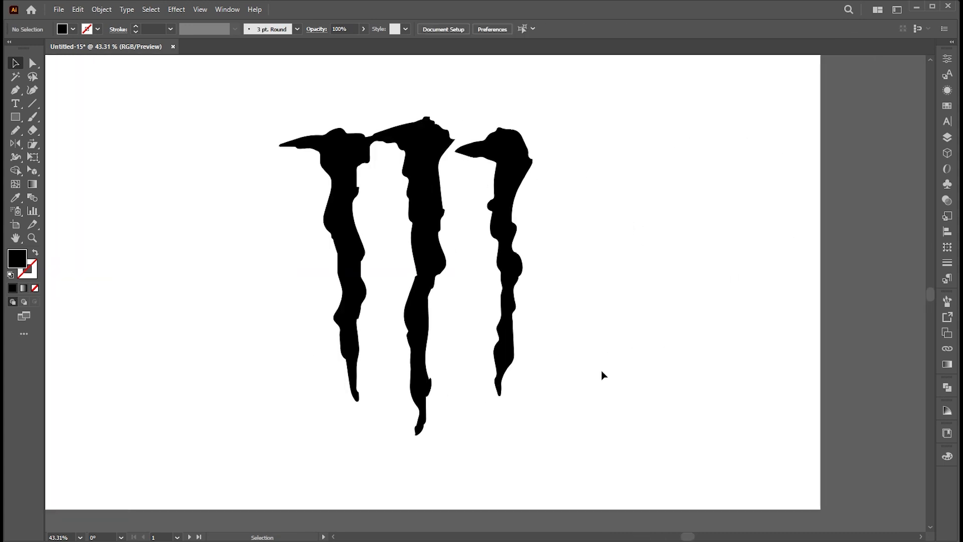
scroll(749, 355, "right", 15)
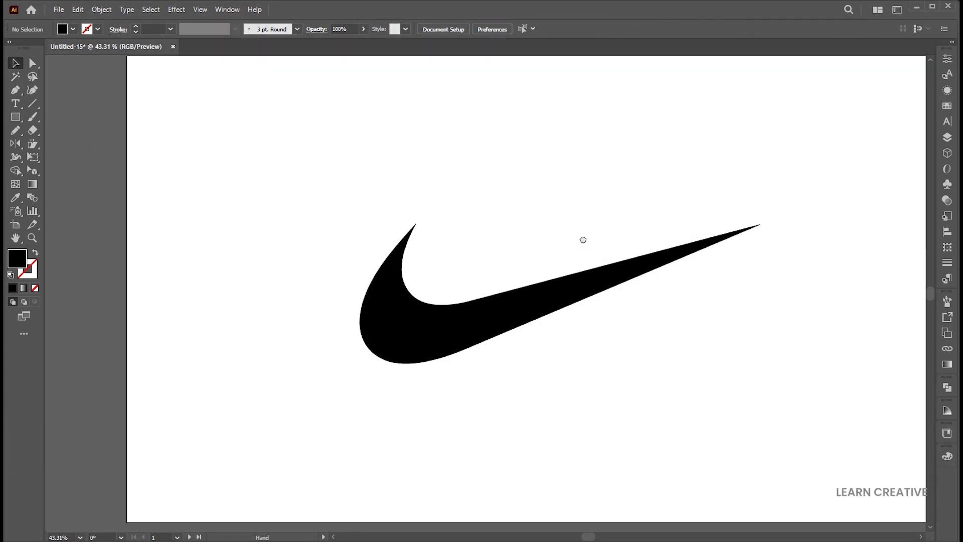
- Fill the swoosh shape with bright red, R 255, G 0, B 31
left_click_drag(583, 240, 445, 168)
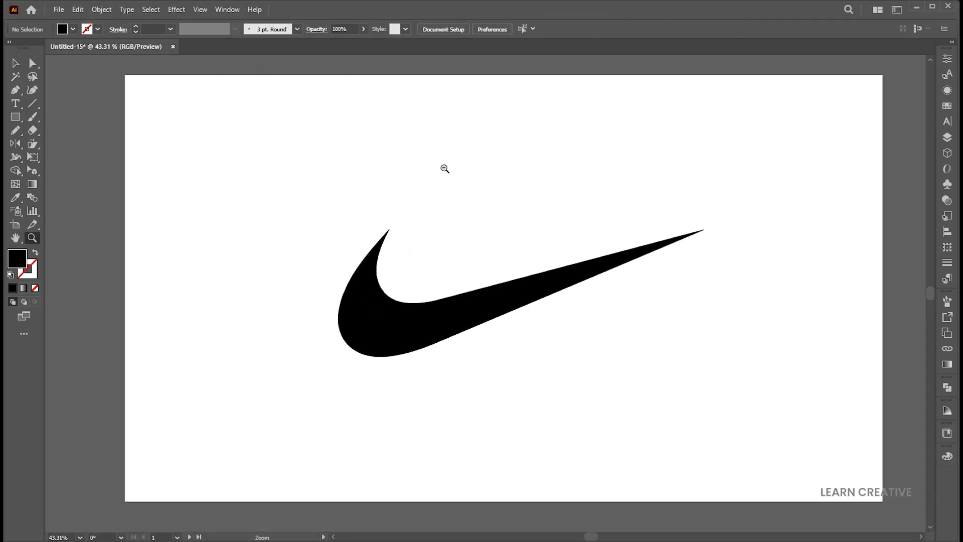
left_click(392, 297)
double_click(18, 259)
key("ctrl+v")
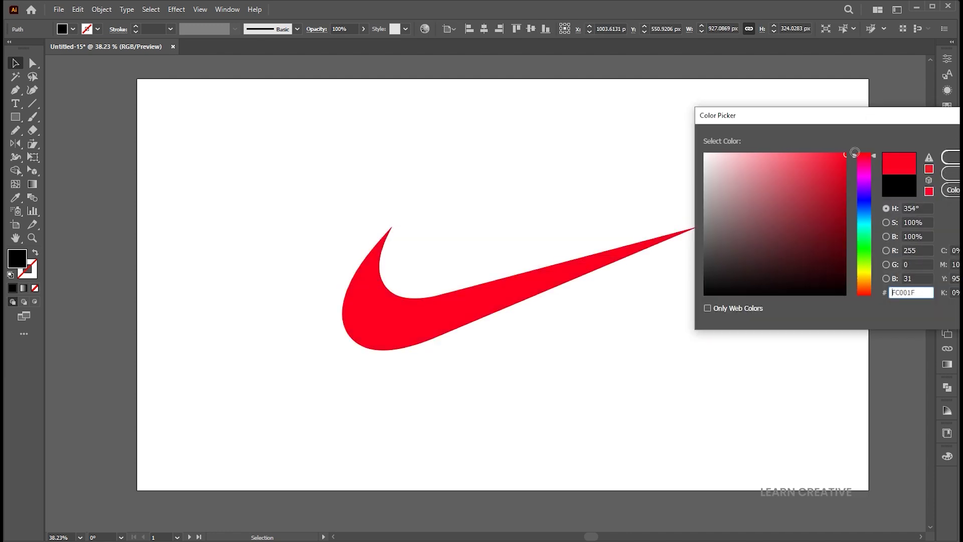
key("Return")
- Set the swoosh's opacity to 30%
left_click(351, 27)
type("30")
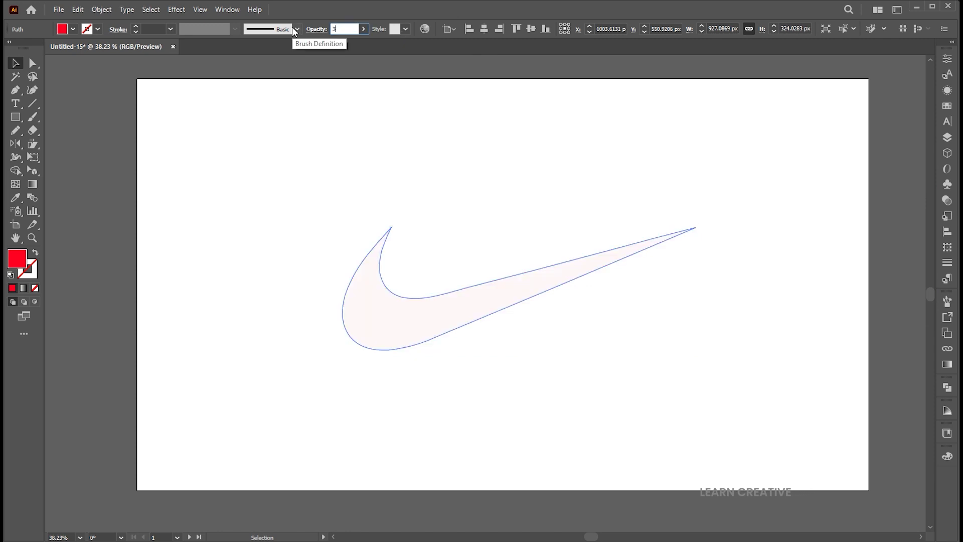
key("Return")
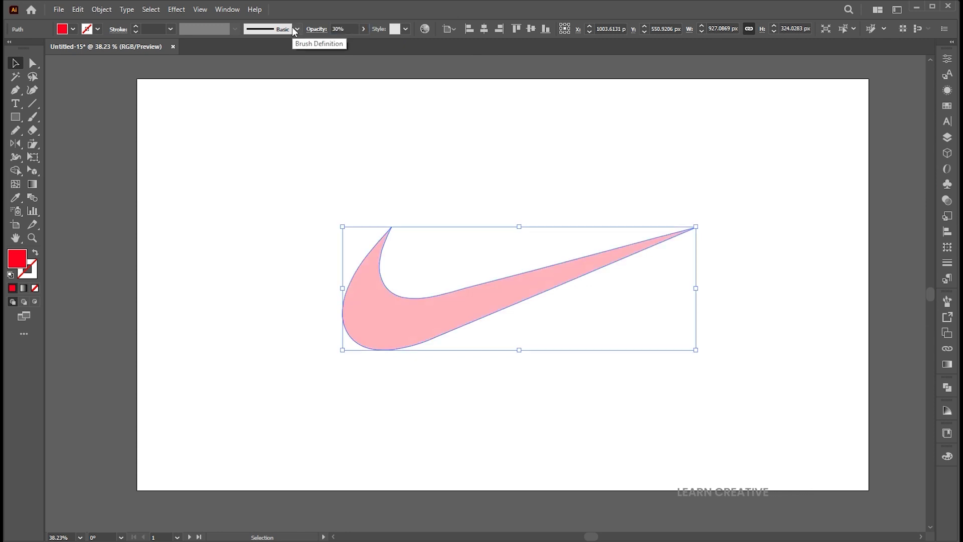
- Select the swoosh and lock it
left_click(292, 112)
left_click(393, 321)
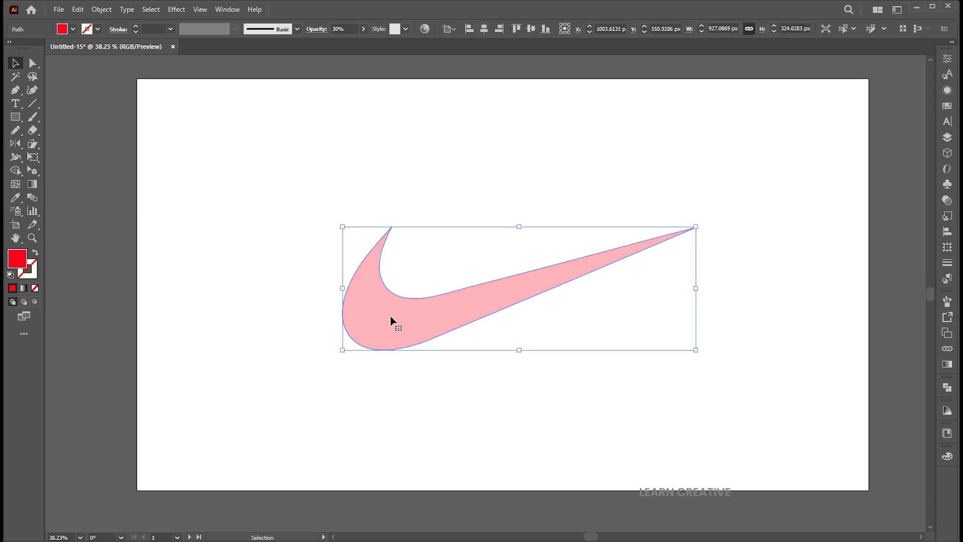
left_click(102, 9)
mouse_move(165, 100)
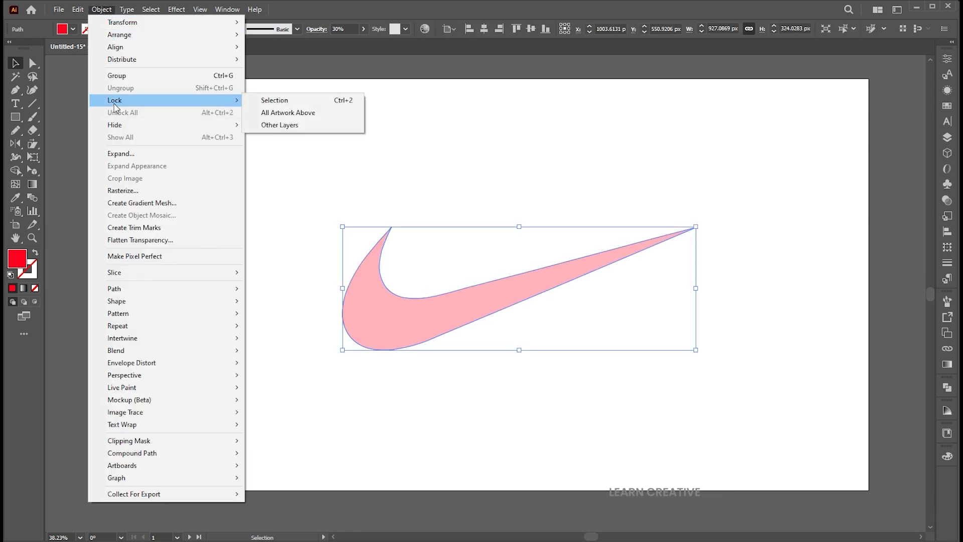
left_click(289, 102)
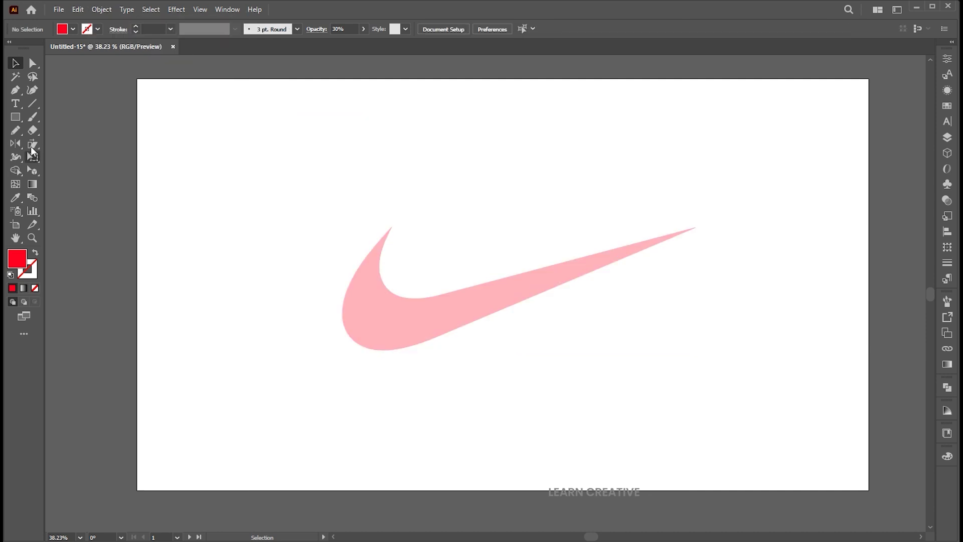
- Draw a rectangle of about 1920 by 1081 px covering the whole artboard
left_click(17, 119)
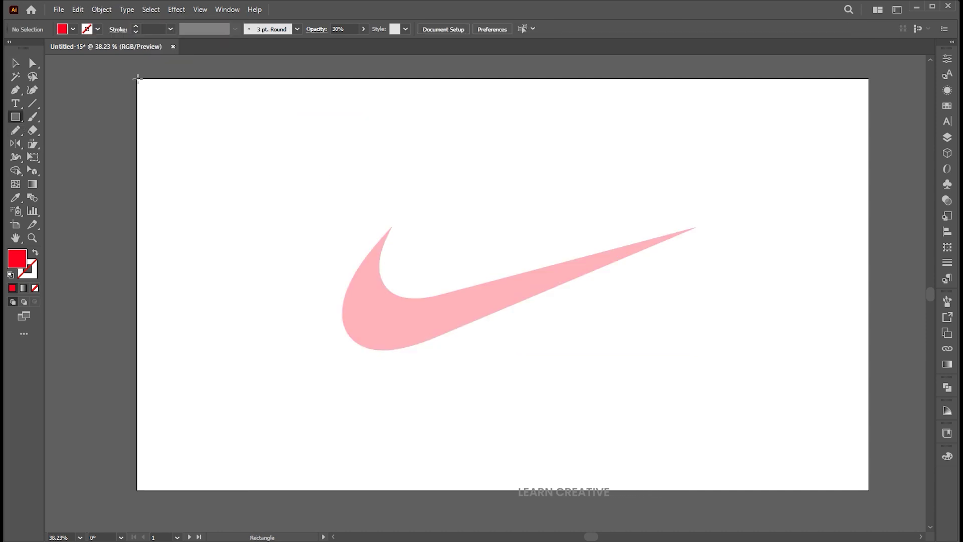
left_click_drag(138, 78, 868, 491)
key("v")
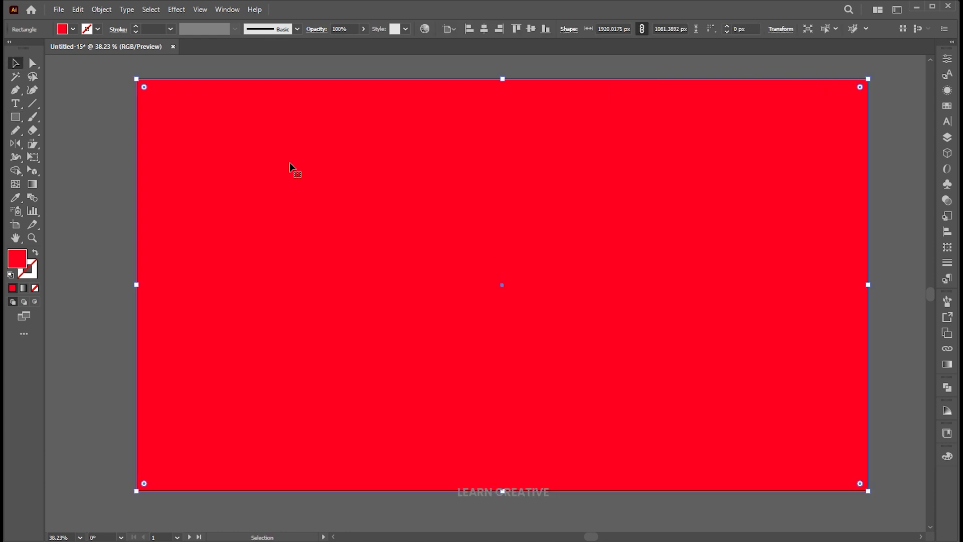
- Apply a freeform gradient to the artboard-sized rectangle, using Points as the draw mode
left_click(947, 364)
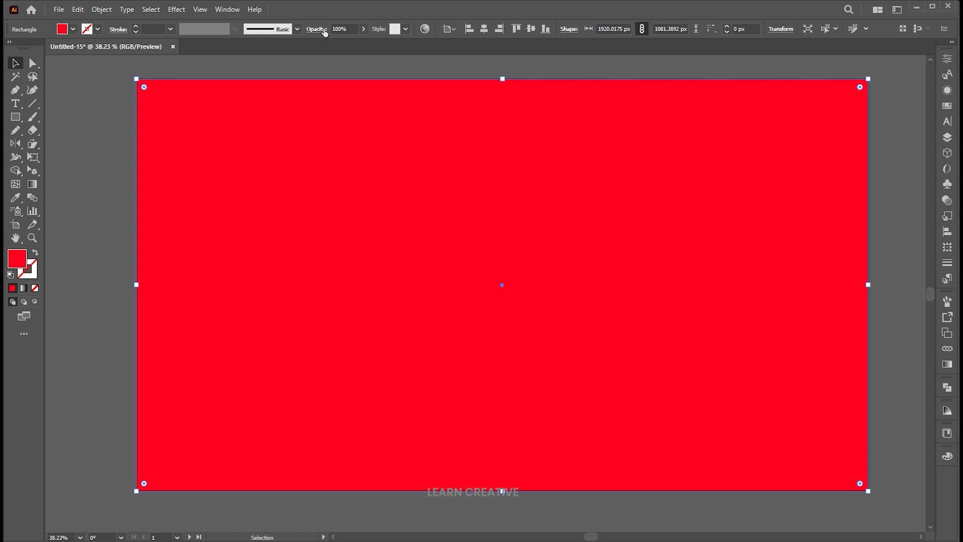
left_click(227, 9)
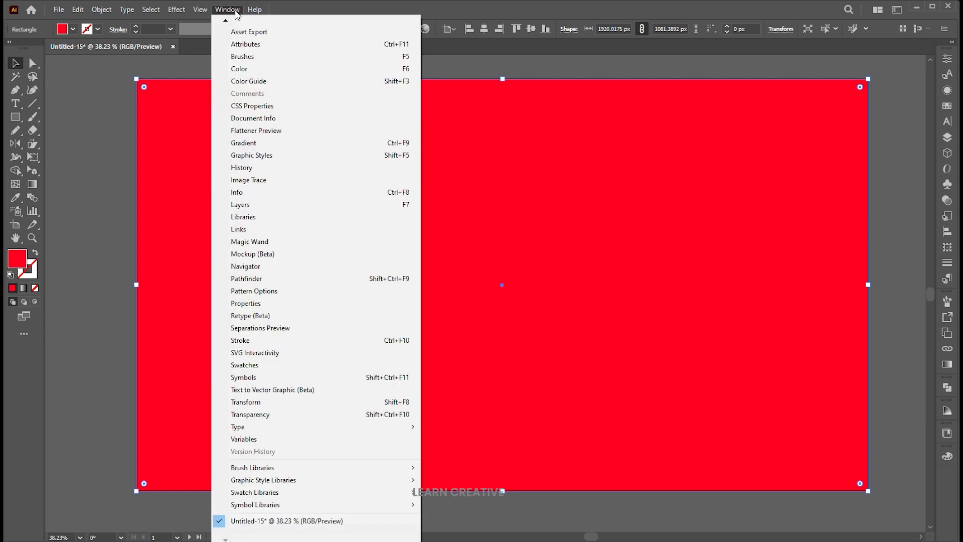
left_click(244, 144)
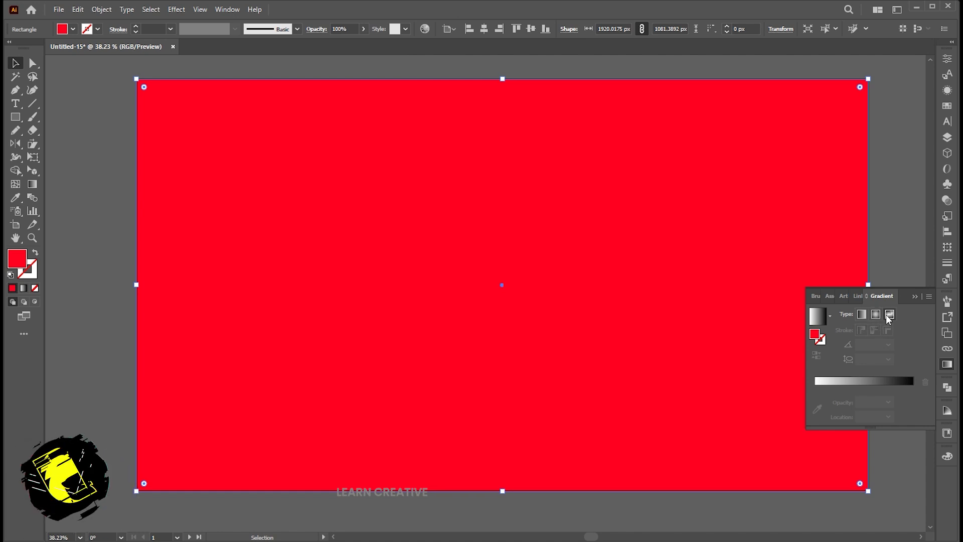
left_click(889, 315)
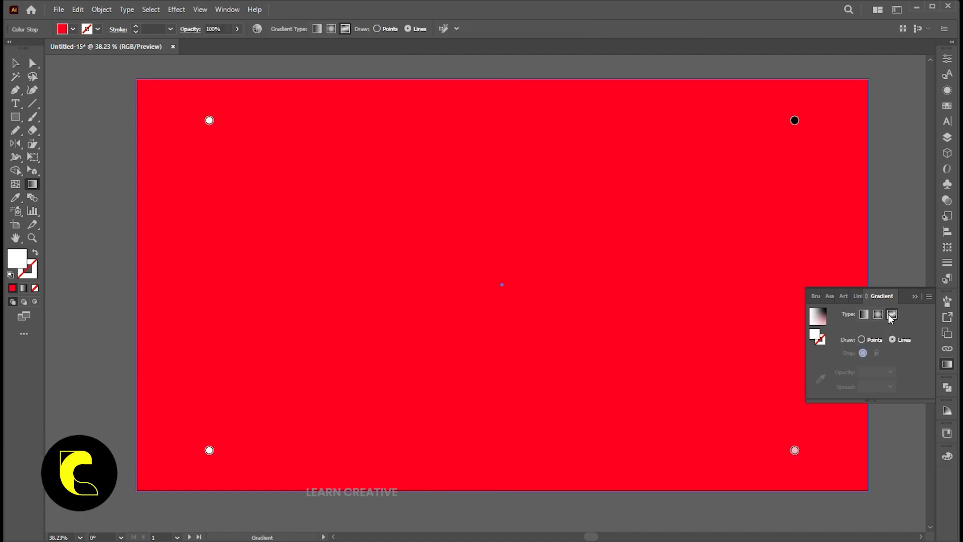
left_click(870, 340)
left_click(918, 299)
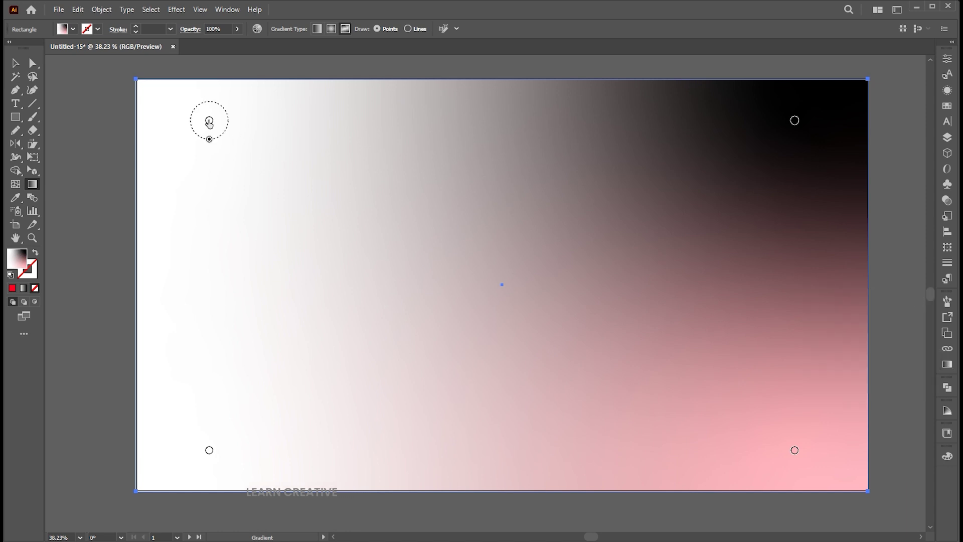
- Recolor the rectangle's upper-left, lower-left and lower-right gradient points to black using the swatches
left_click(209, 122)
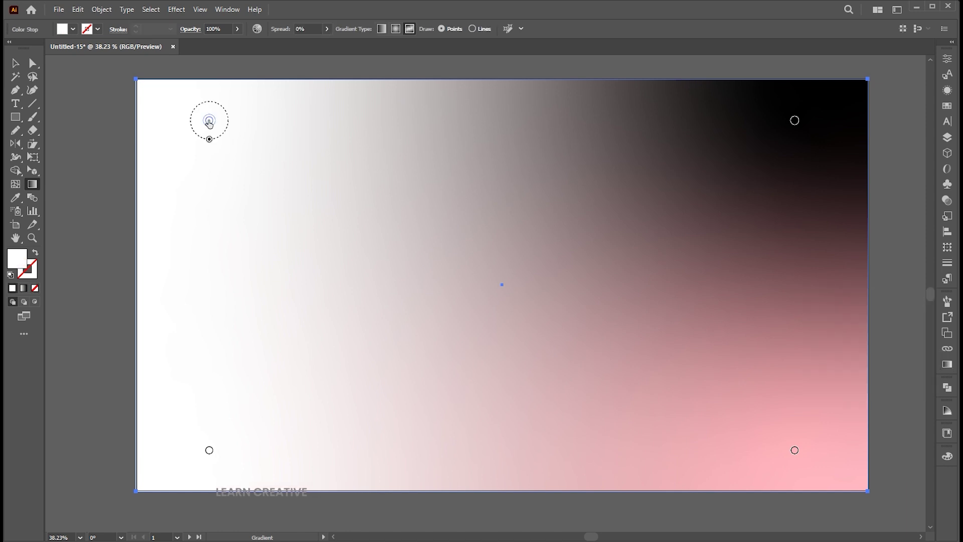
left_click(946, 106)
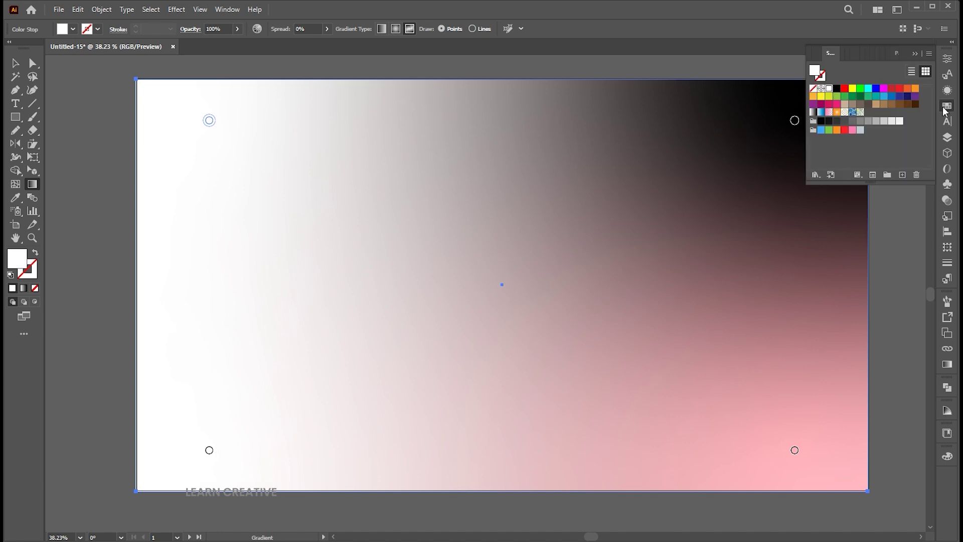
left_click_drag(832, 59, 787, 58)
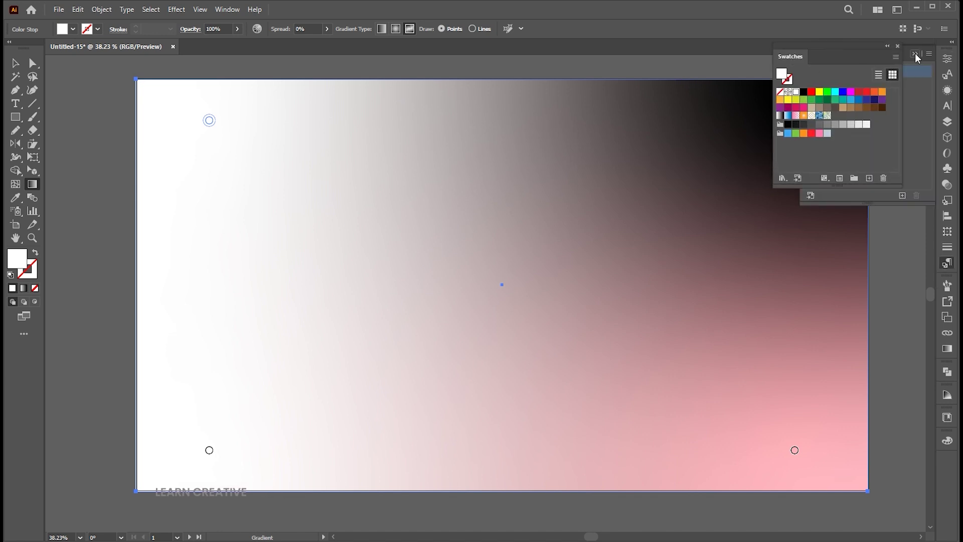
left_click(788, 125)
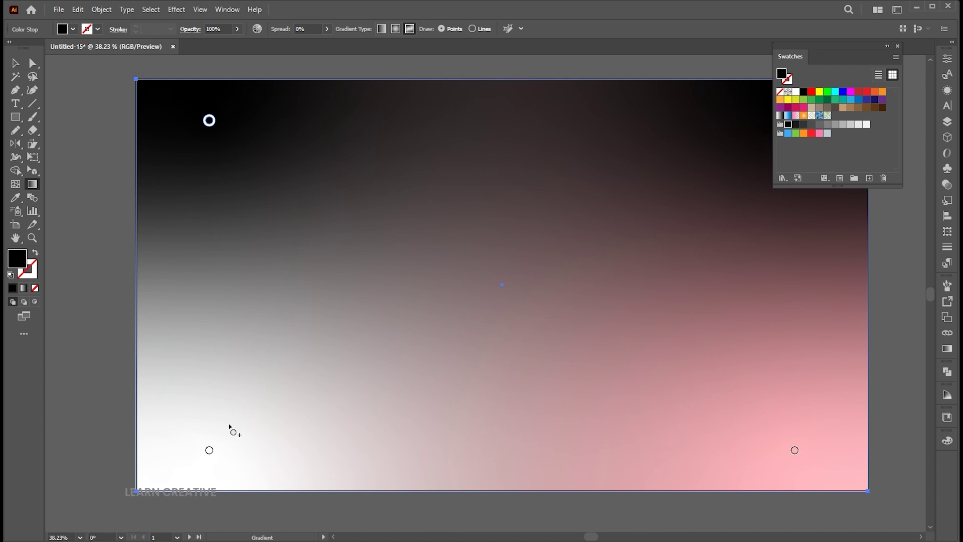
left_click(209, 451)
left_click(790, 125)
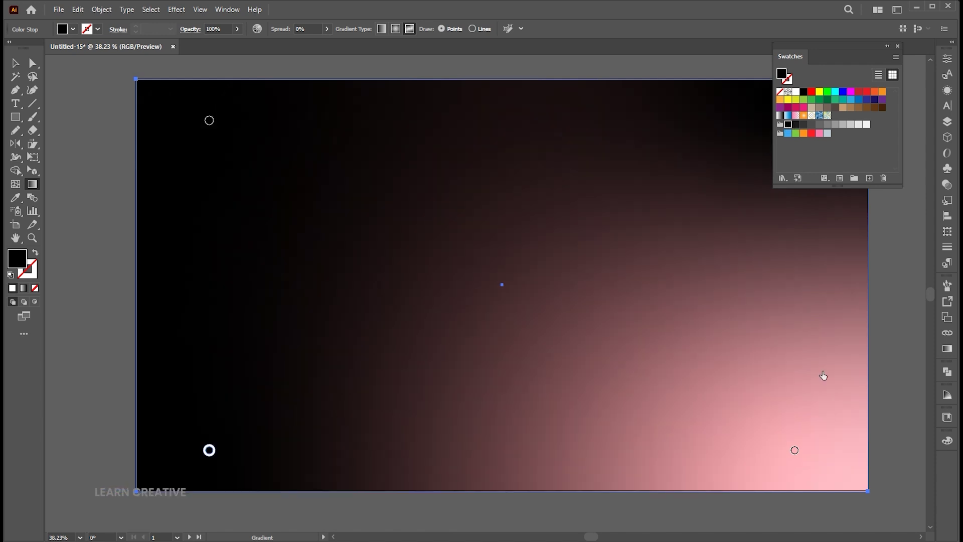
left_click(794, 450)
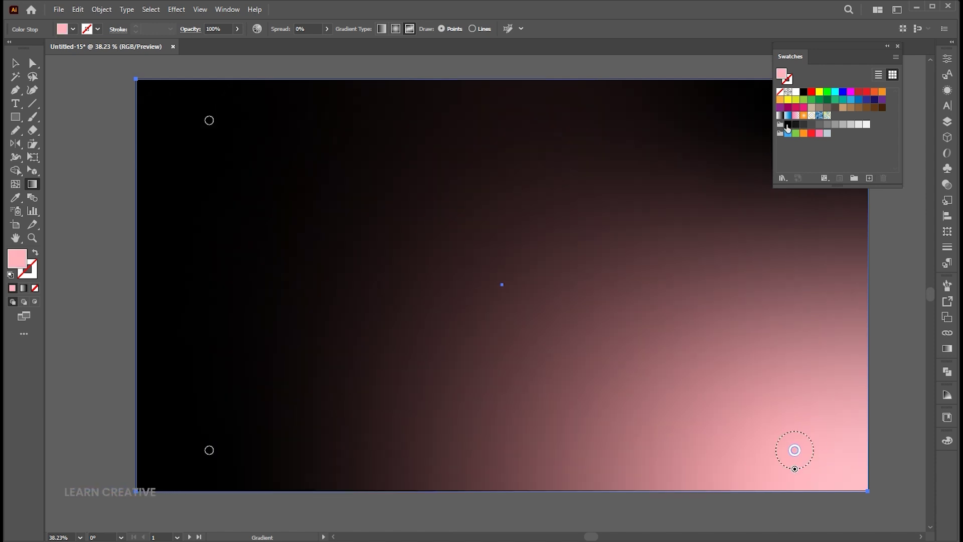
left_click(788, 125)
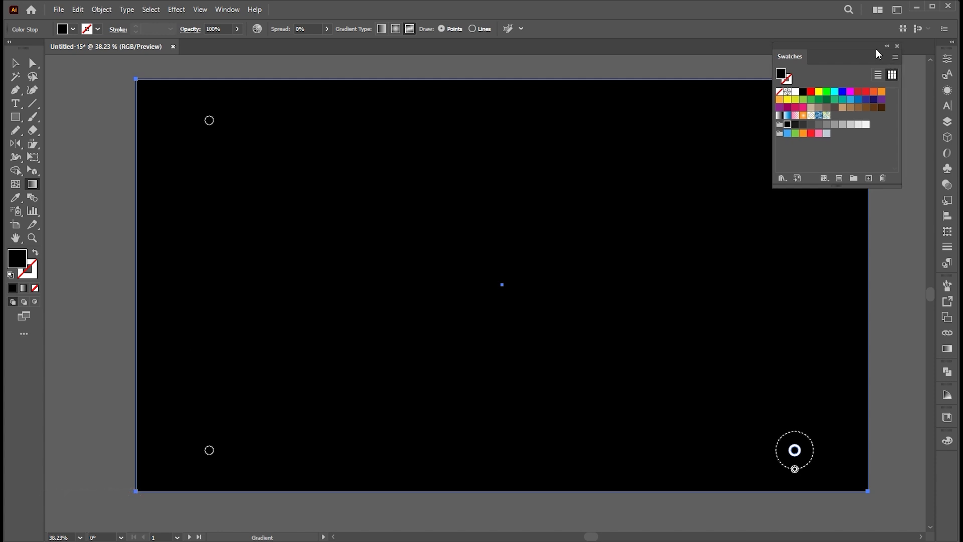
left_click_drag(875, 49, 914, 52)
- Send the black gradient rectangle to the back, behind the locked swoosh
left_click(23, 66)
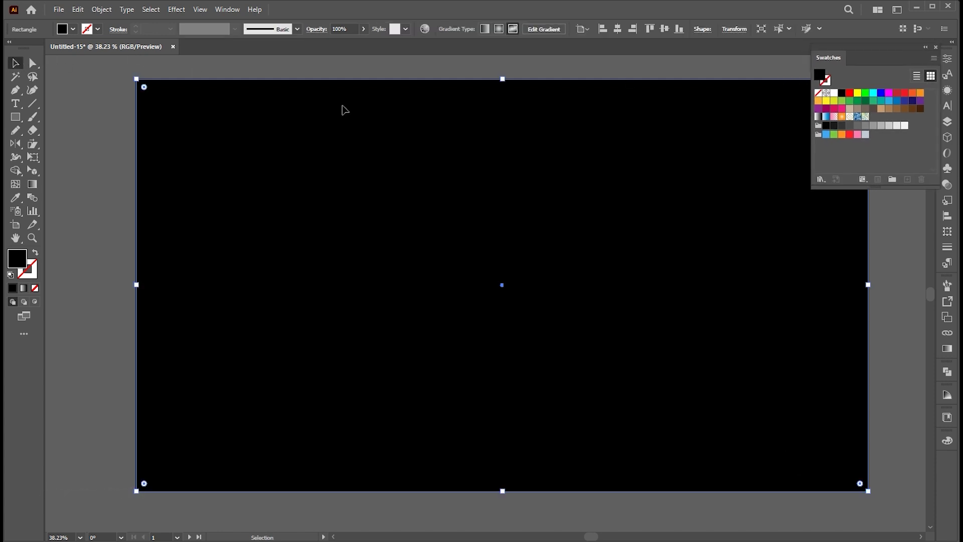
right_click(344, 105)
mouse_move(420, 376)
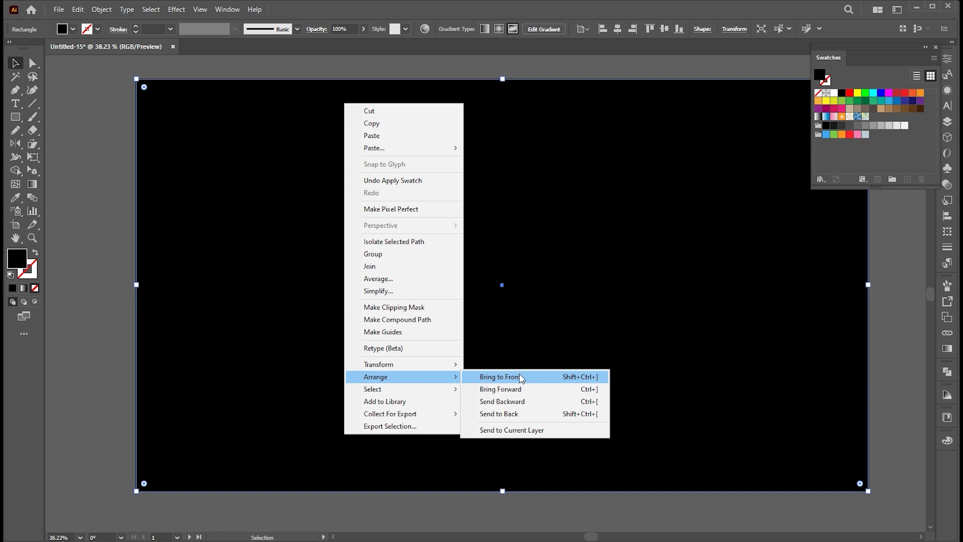
left_click(512, 413)
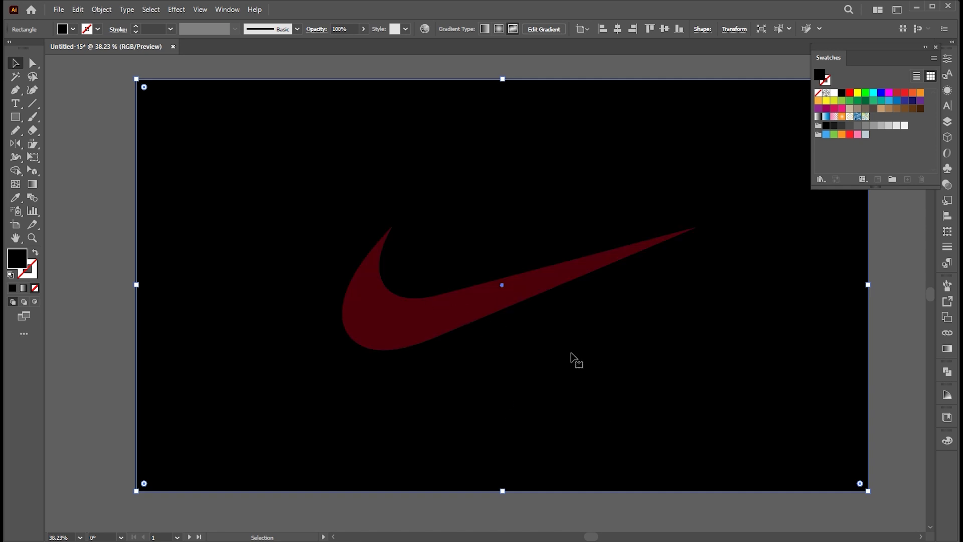
- Reopen the rectangle's freeform gradient for editing and switch its draw mode to Lines
left_click(948, 349)
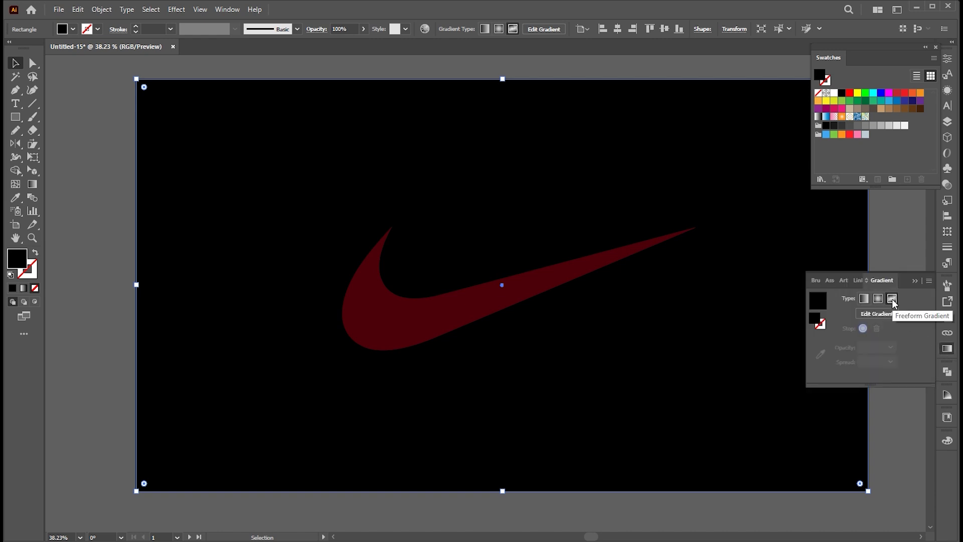
left_click(33, 185)
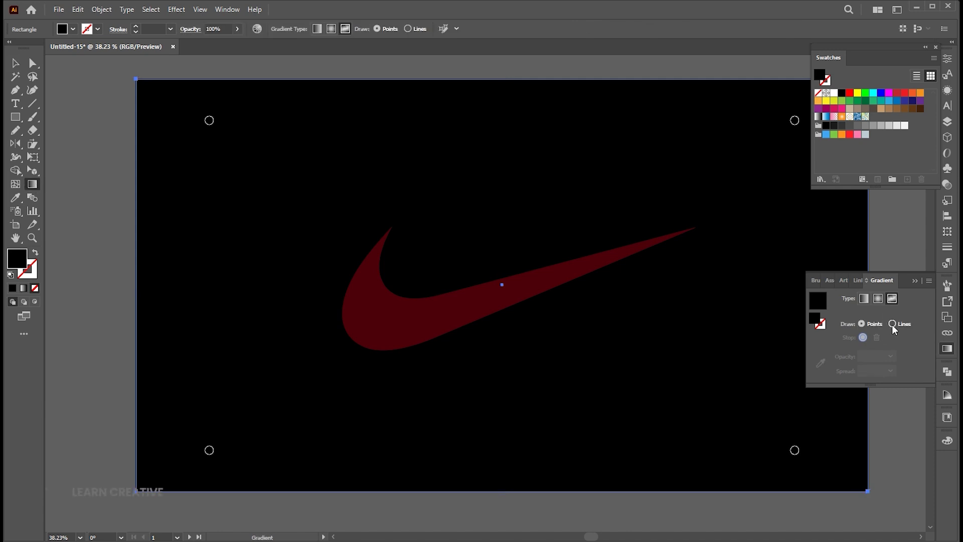
left_click_drag(382, 244, 453, 256)
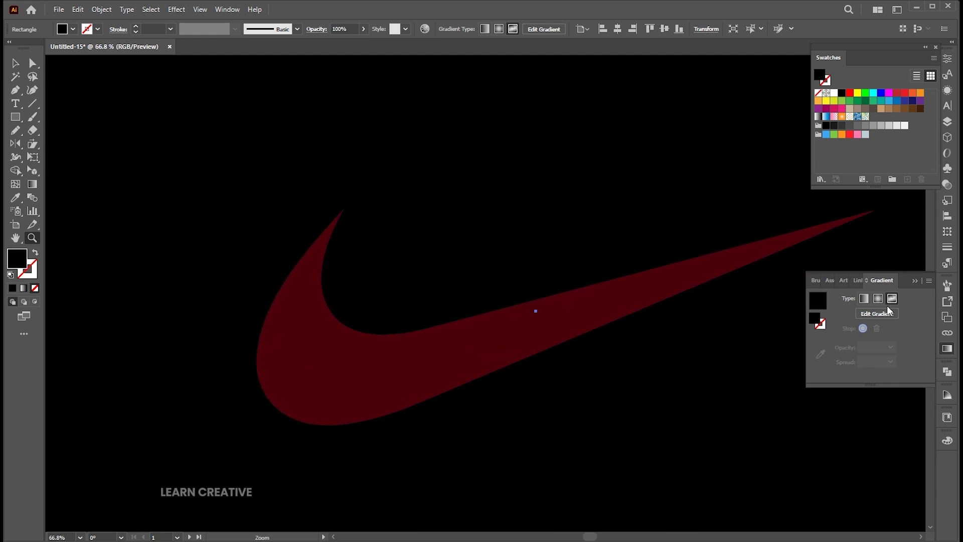
left_click(32, 184)
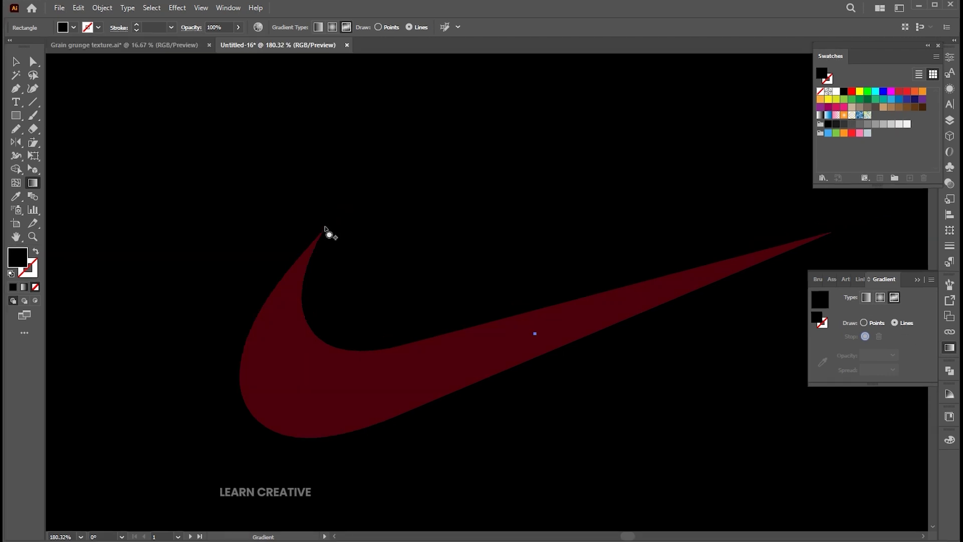
- Start a black gradient line at the swoosh's upper tip and trace its outer curve down to the bottom
left_click(324, 226)
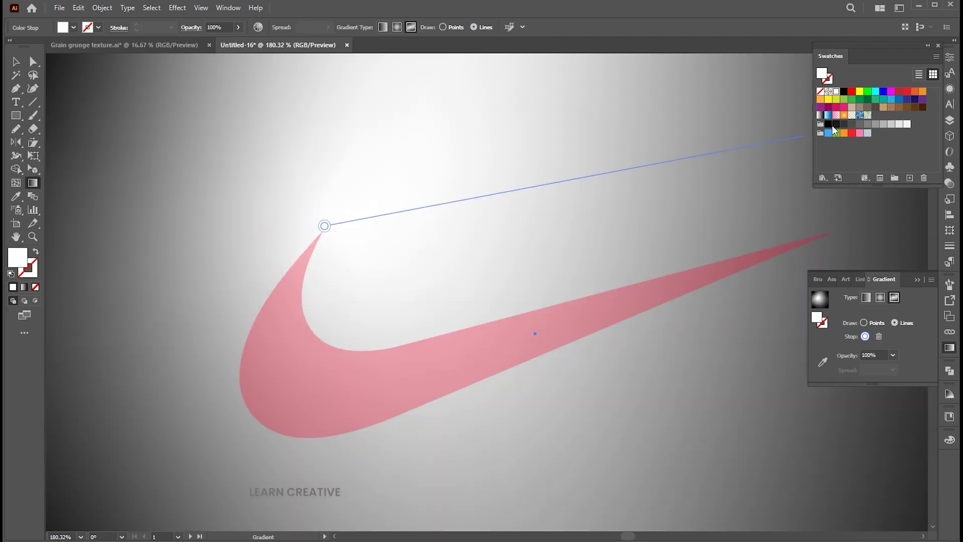
left_click(828, 124)
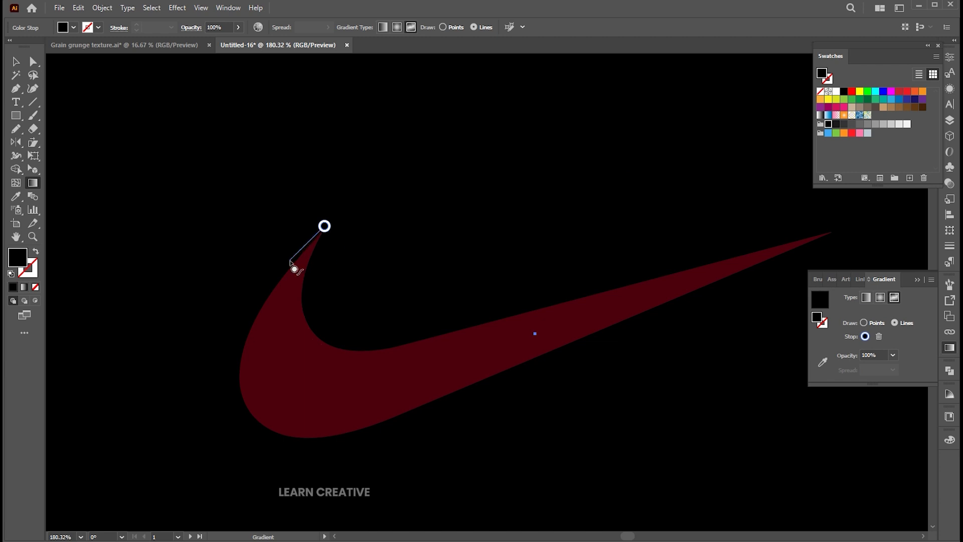
left_click(330, 259)
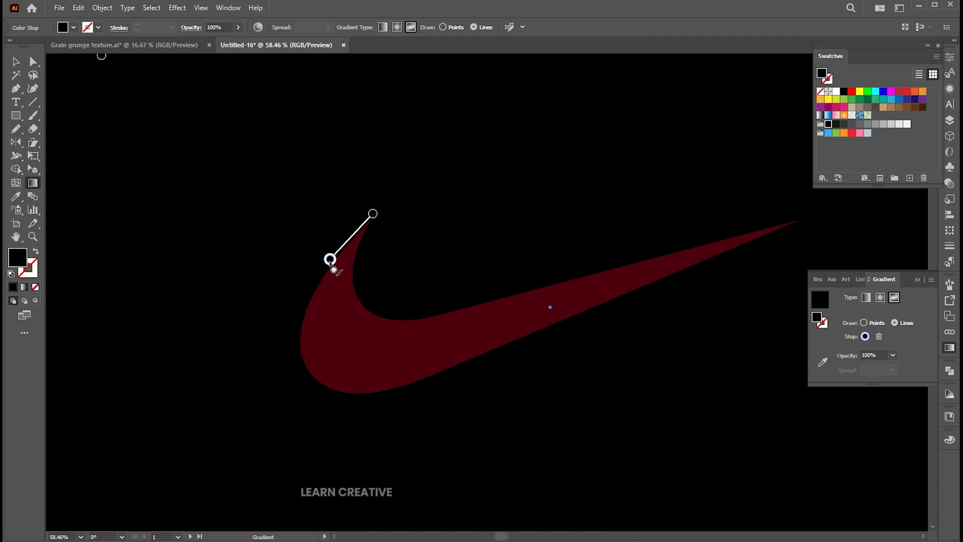
left_click(303, 311)
left_click(299, 361)
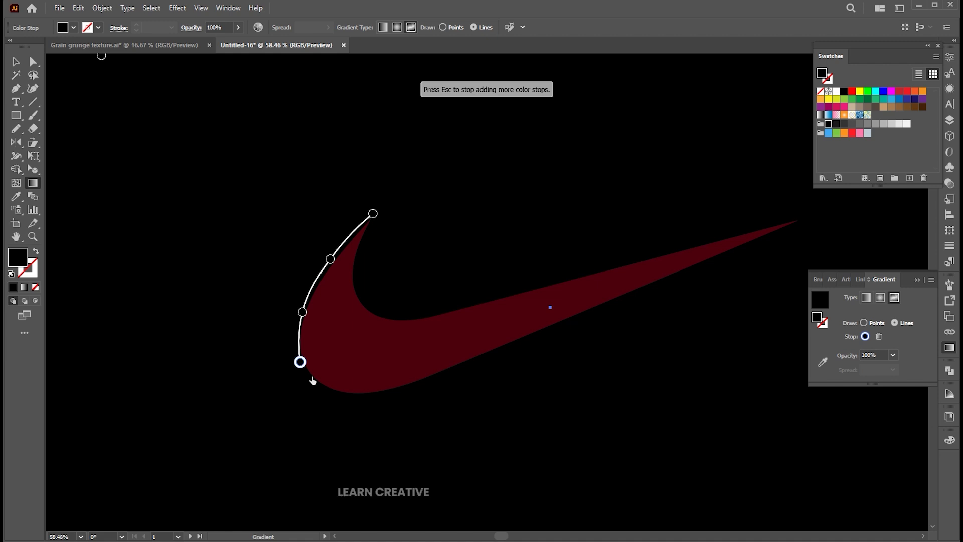
left_click(343, 392)
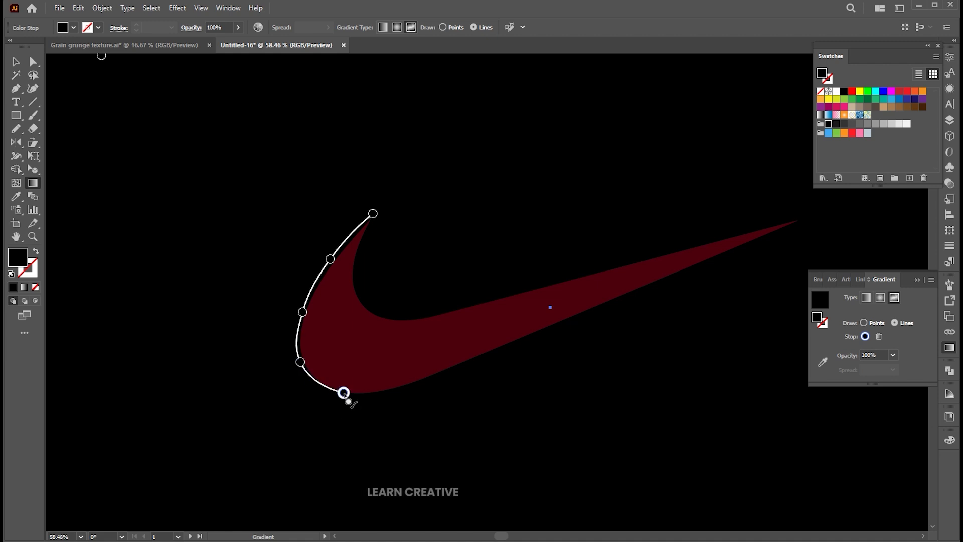
- Continue the black gradient line along the swoosh's lower edge to its far right tip
left_click(397, 387)
left_click(494, 350)
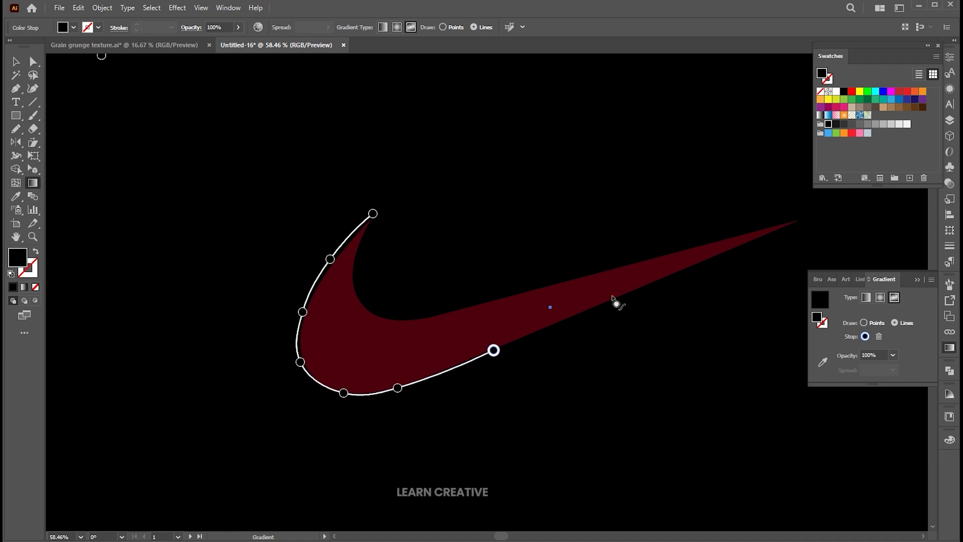
left_click(574, 315)
left_click(650, 282)
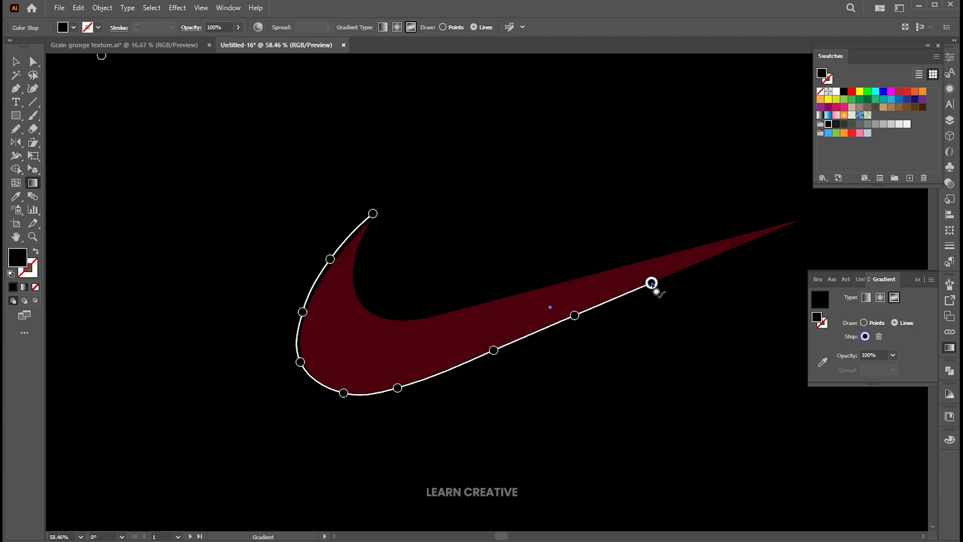
left_click(751, 241)
left_click(797, 220)
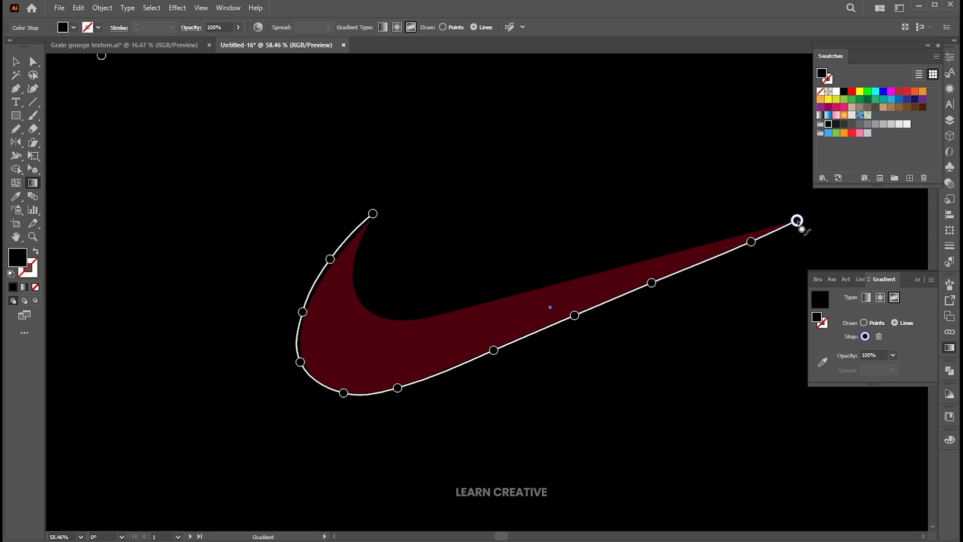
- Trace the black gradient line back along the swoosh's upper edge and inner curve, closing it at the starting stop
left_click(720, 240)
left_click(622, 267)
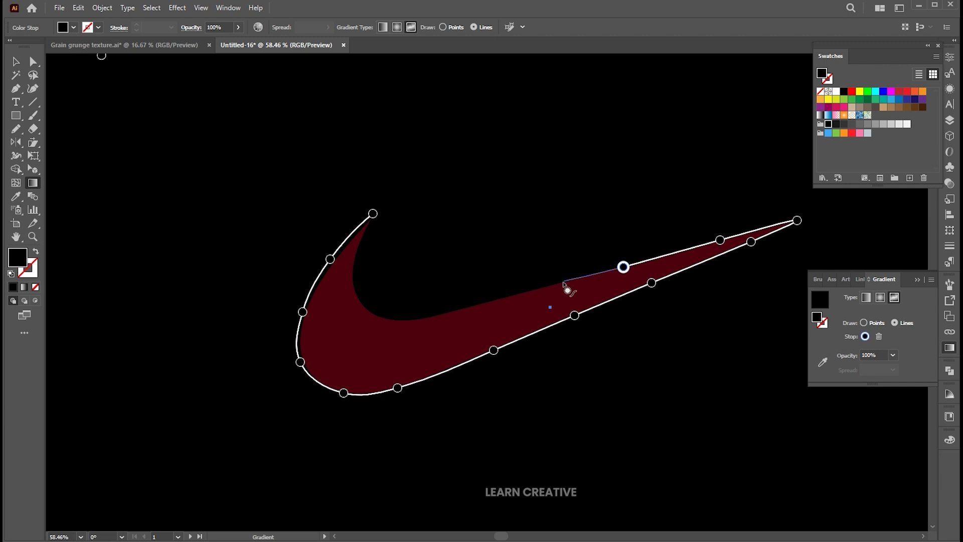
left_click(548, 286)
left_click(461, 309)
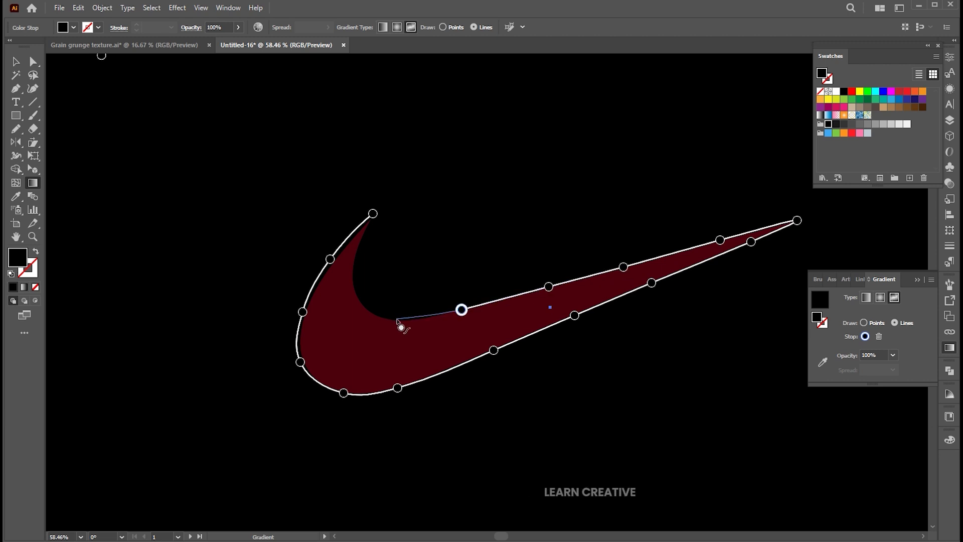
left_click(396, 319)
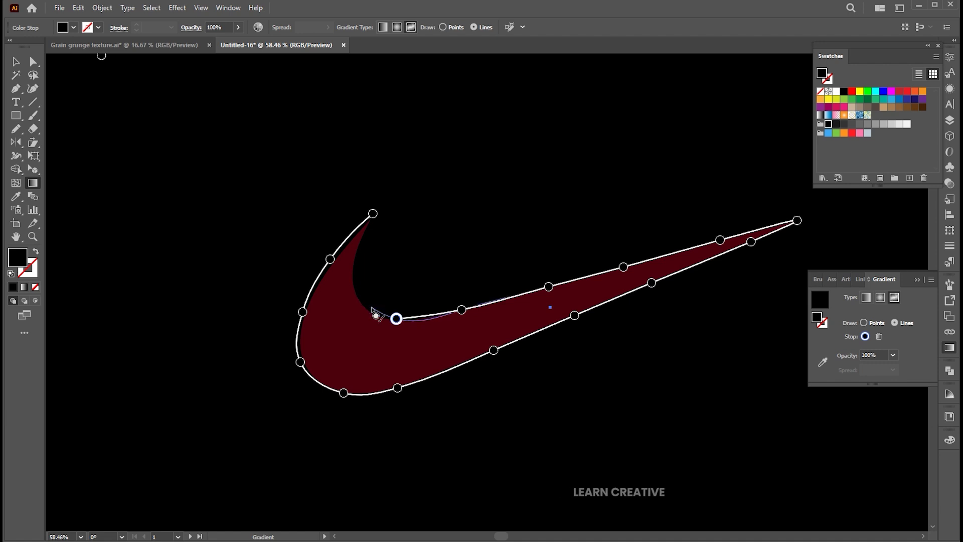
left_click(371, 308)
left_click(355, 273)
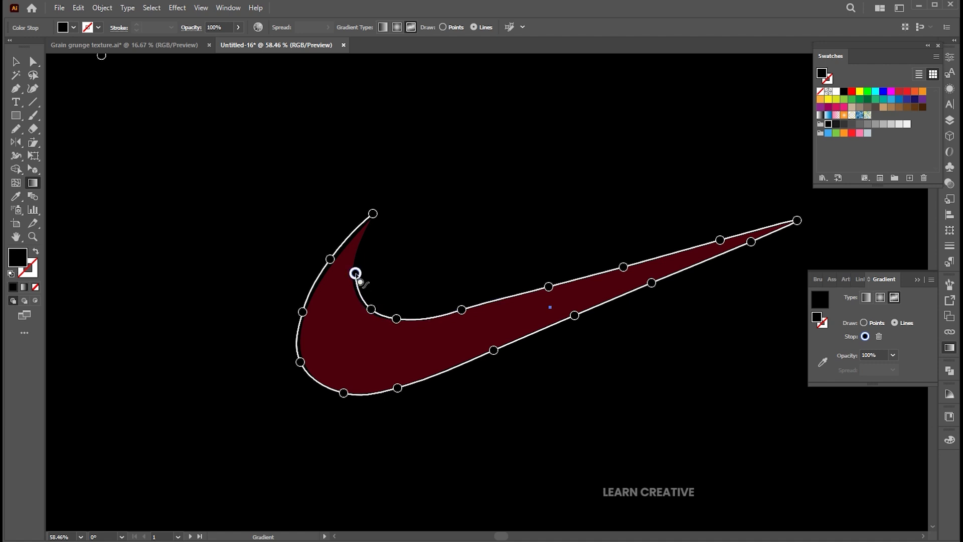
left_click(363, 238)
left_click(373, 214)
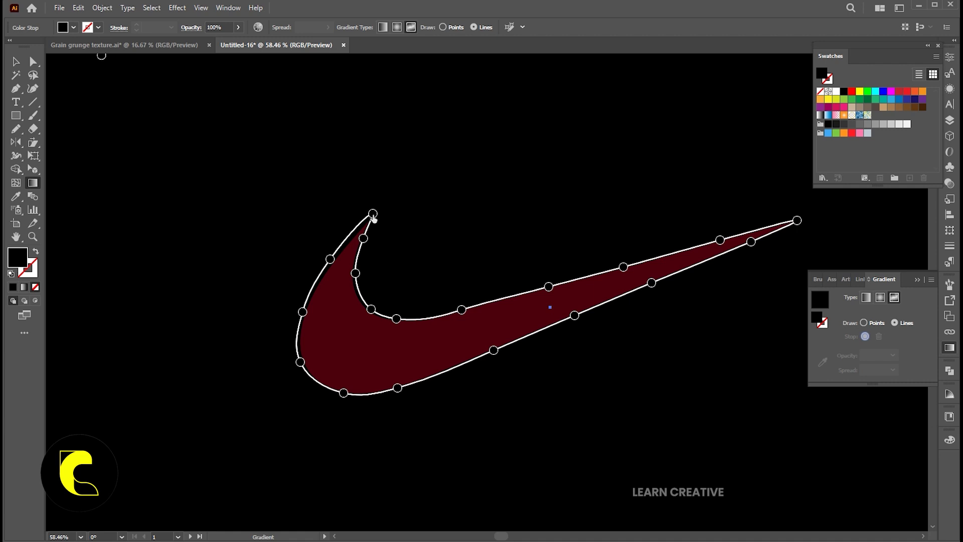
- Fine-tune the black outline's color stops along the lower edge and curves so the line hugs the swoosh more closely
left_click(650, 284)
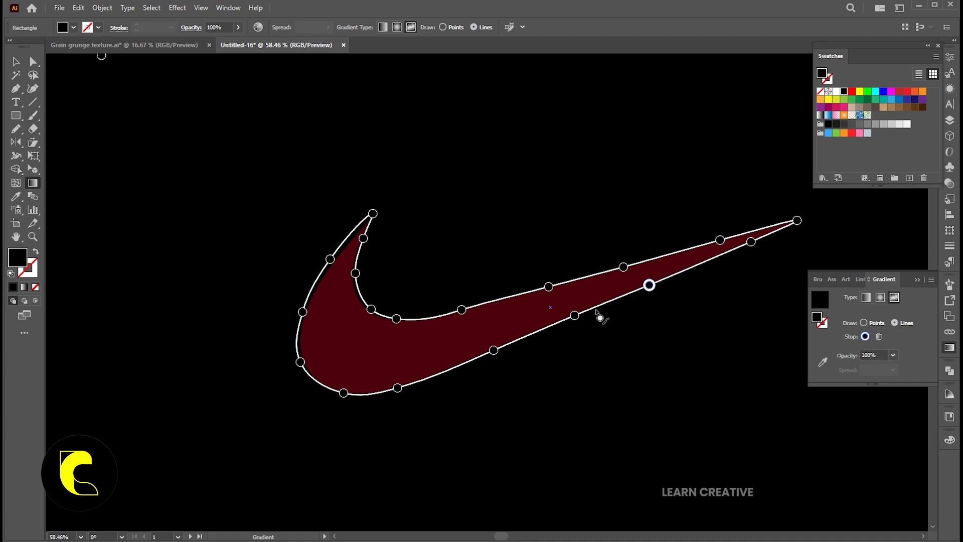
left_click(573, 316)
left_click(492, 352)
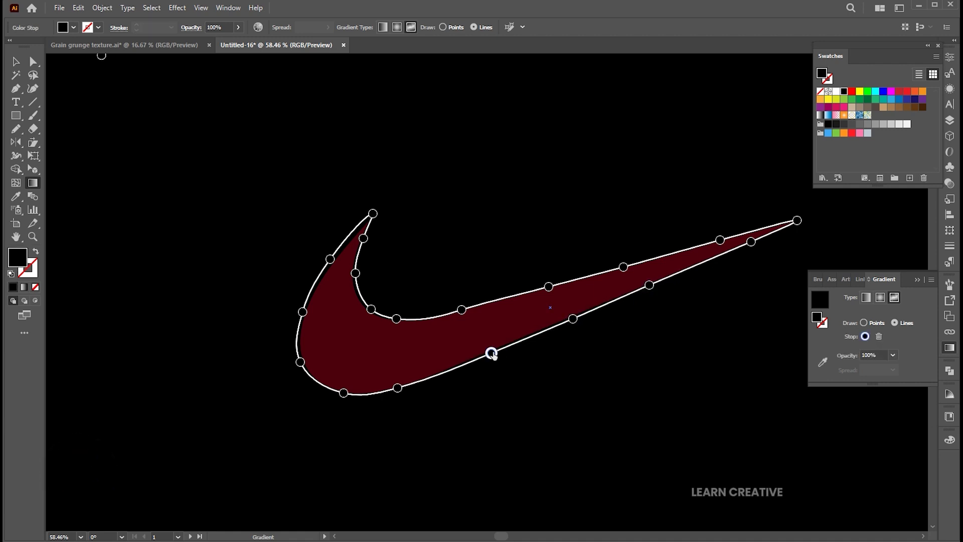
left_click(397, 389)
left_click(342, 395)
left_click(301, 362)
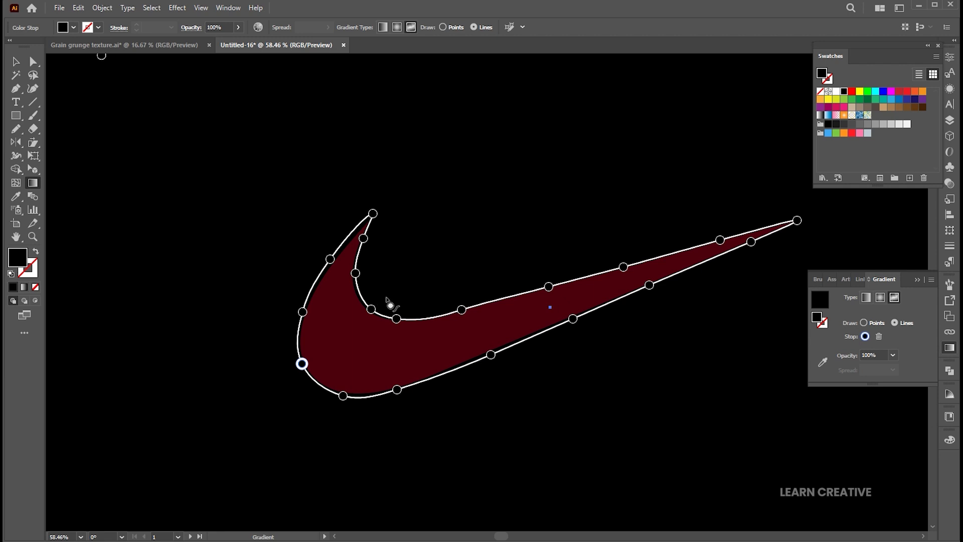
left_click(370, 309)
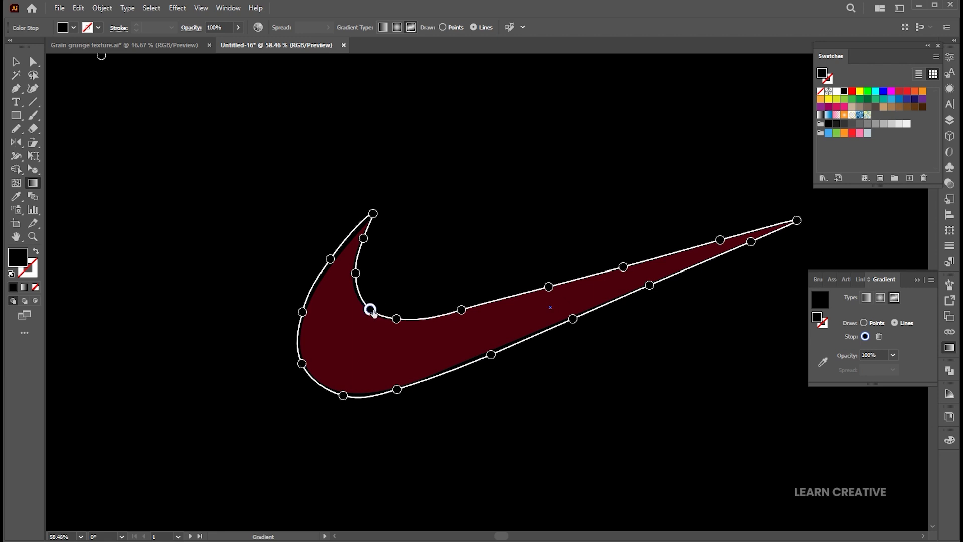
left_click(333, 259)
left_click(745, 245)
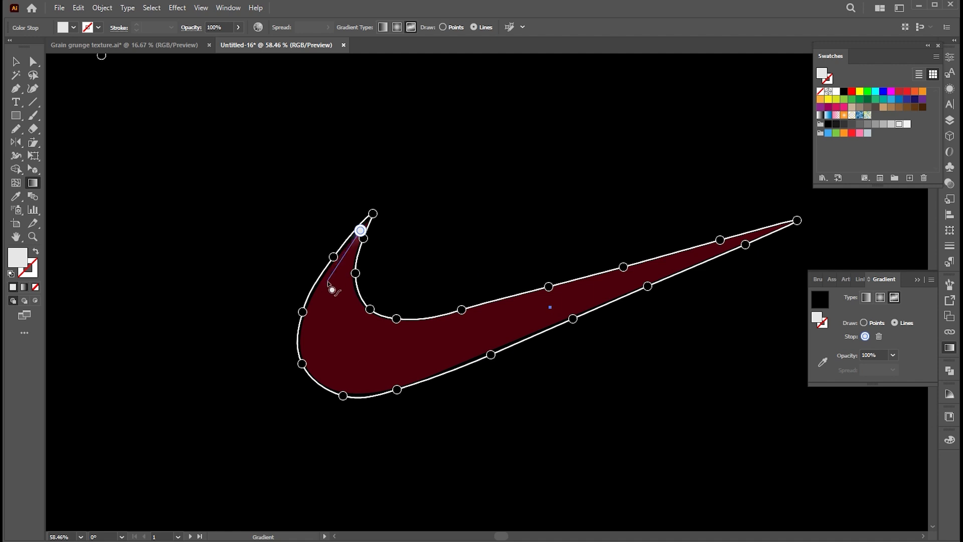
- Extend the light gray gradient line just inside the swoosh's outer curve and lower edge, up to near the right tip
left_click(320, 339)
left_click(315, 331)
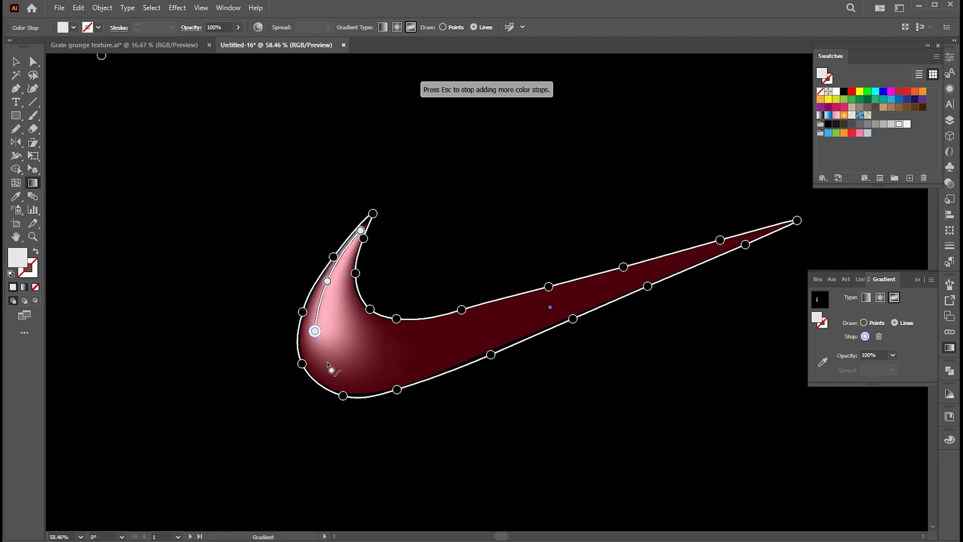
left_click(331, 373)
left_click(386, 378)
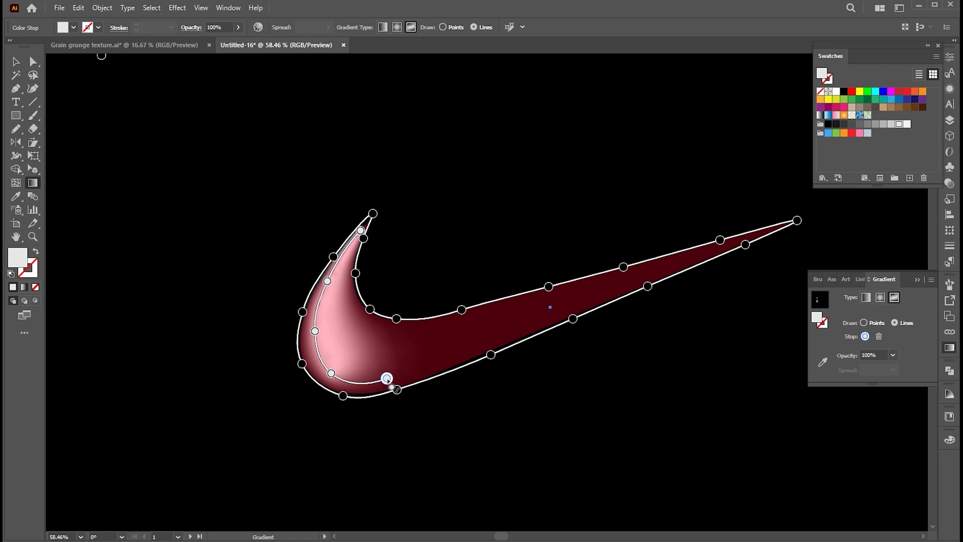
left_click(466, 355)
left_click(563, 312)
left_click(668, 271)
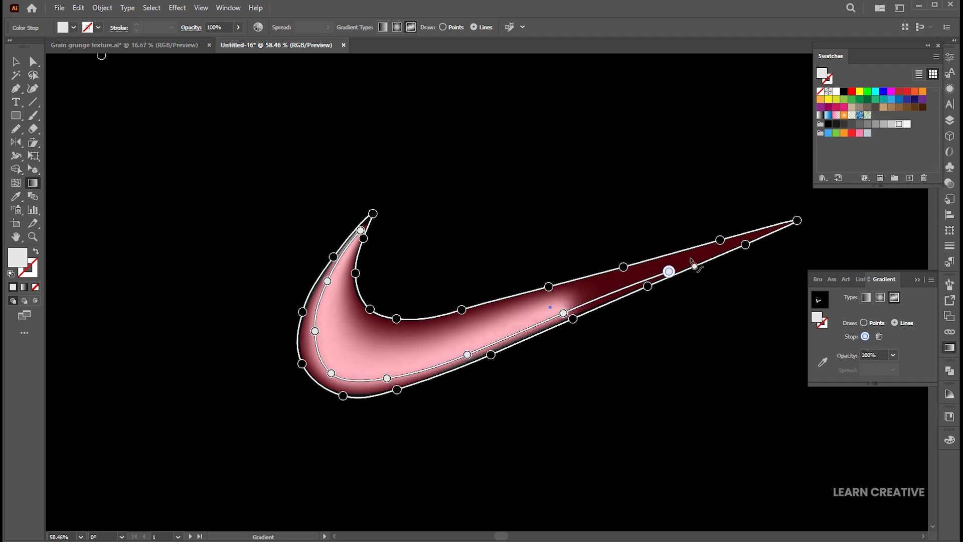
left_click(751, 234)
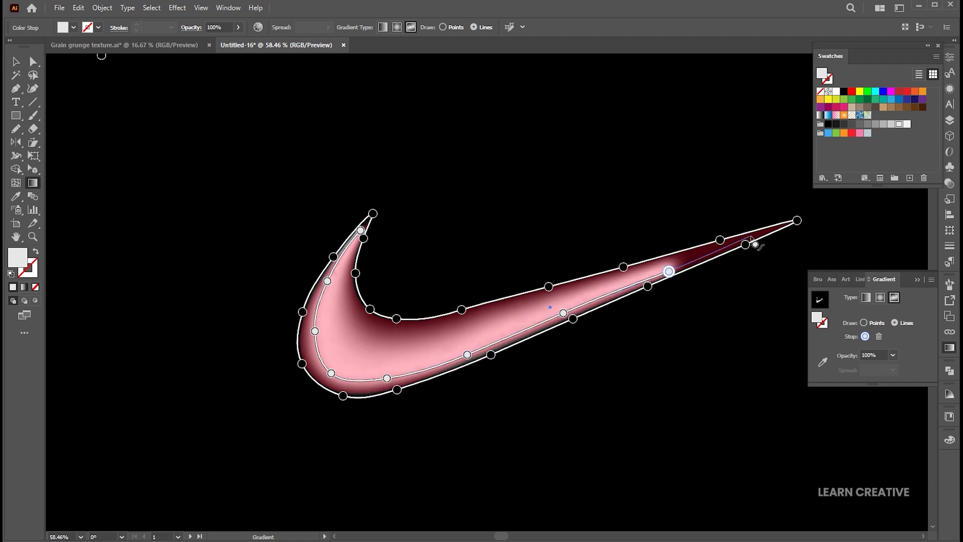
- Bring the light gray line back inside the upper edge and inner curve, close it near the upper tip, and finish gradient editing
left_click(662, 262)
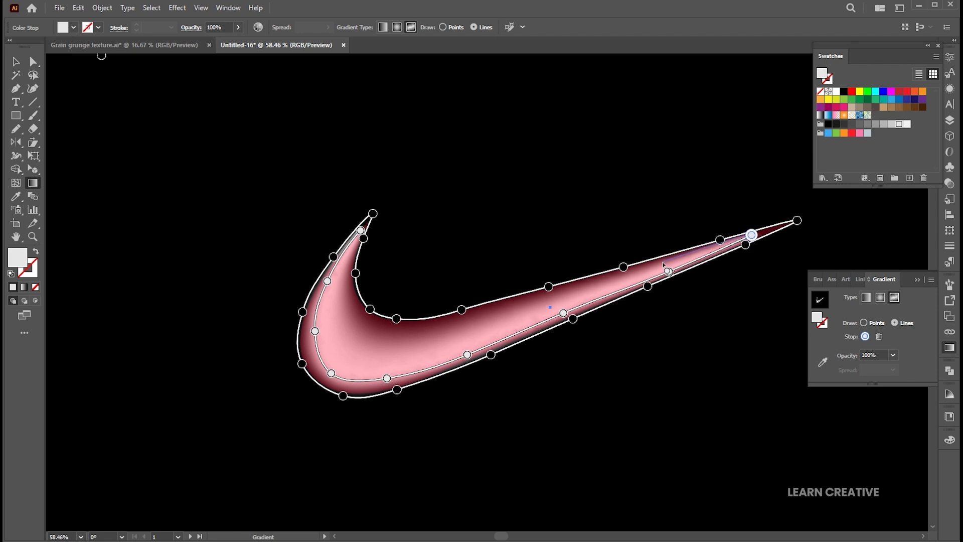
left_click(565, 291)
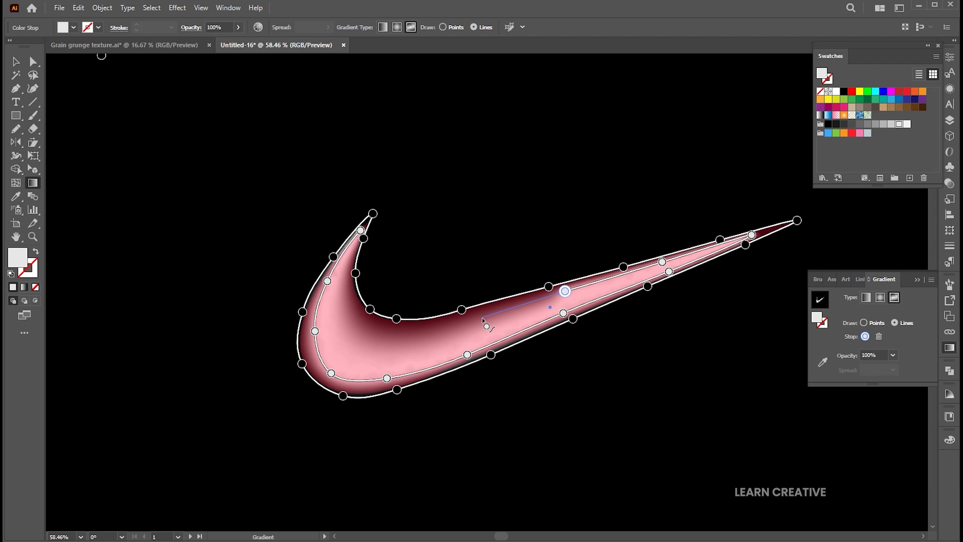
left_click(406, 330)
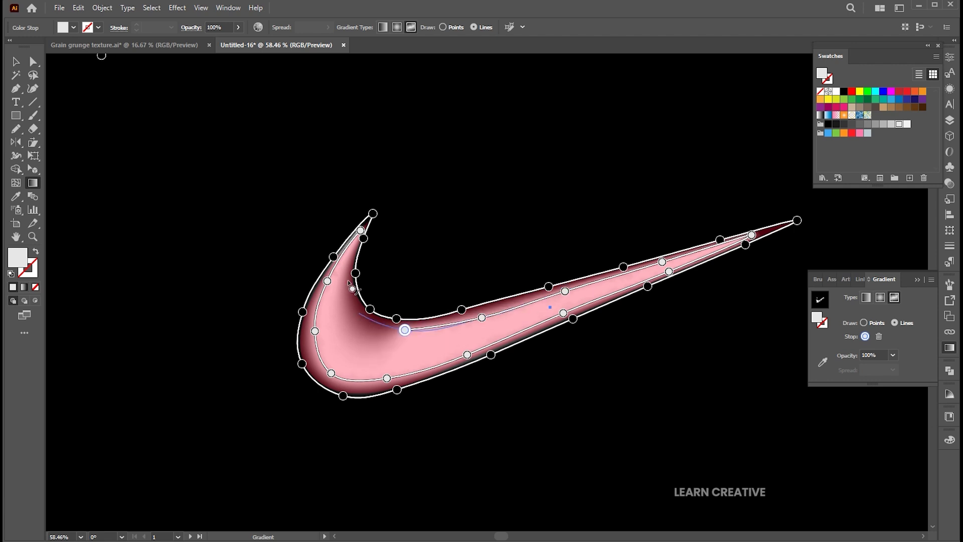
left_click(358, 312)
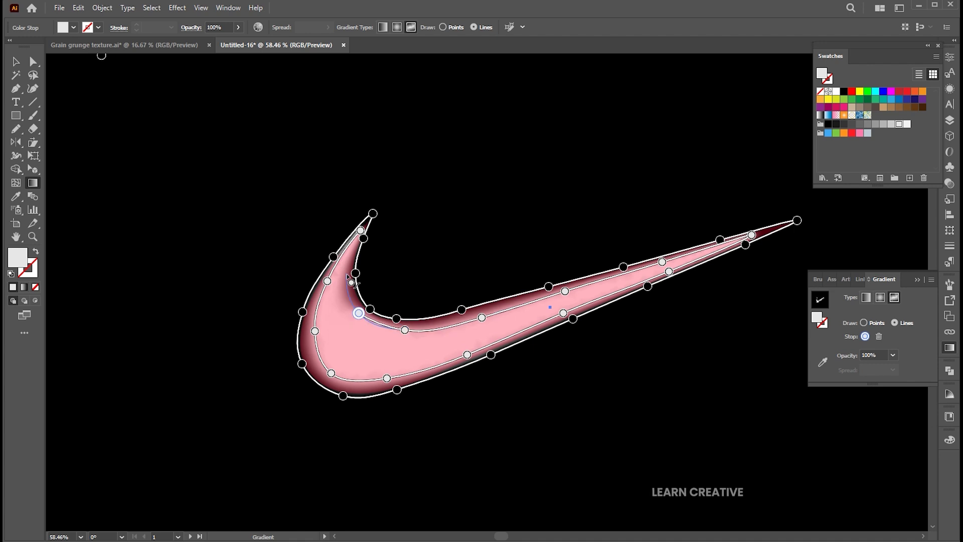
left_click(364, 238)
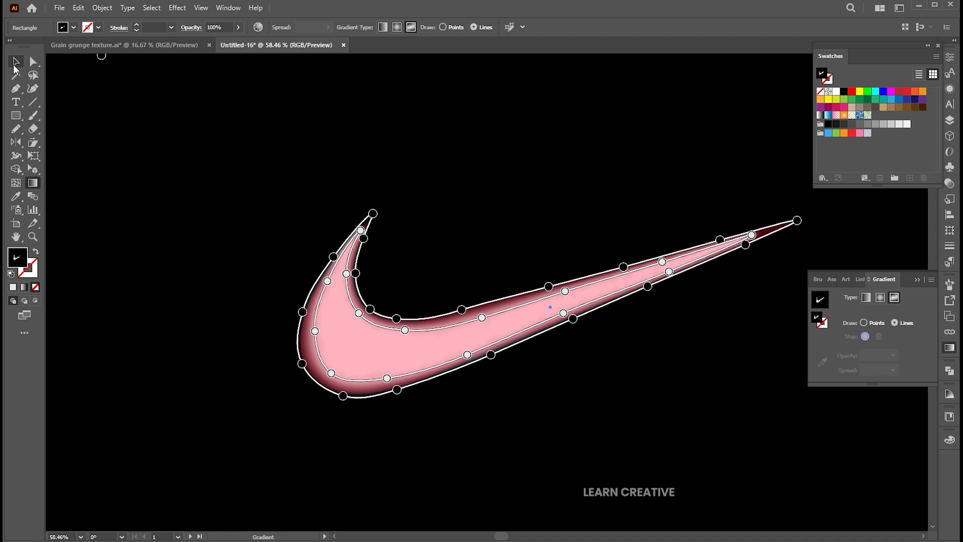
key("v")
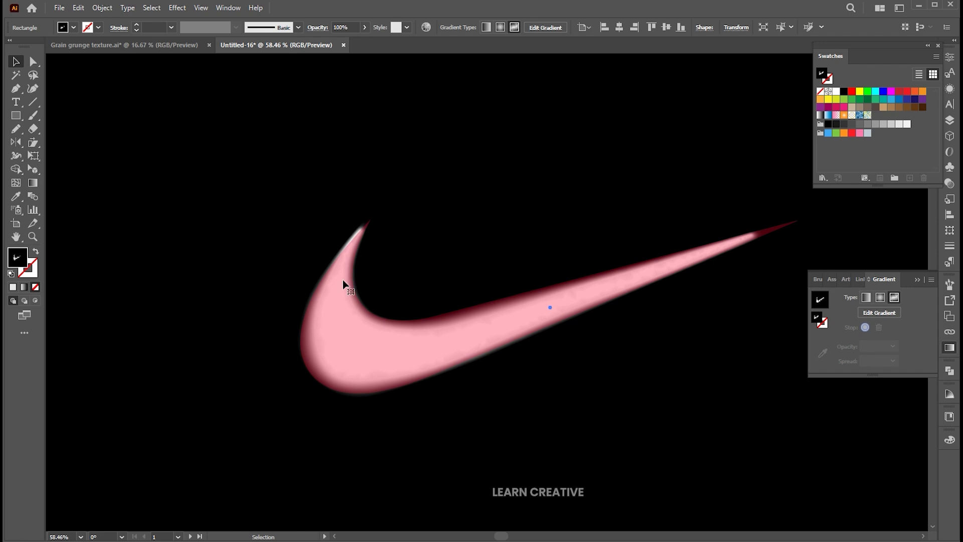
- Reopen the gradient and move the light gray line's two end stops closer to the swoosh's upper and right tips
key("g")
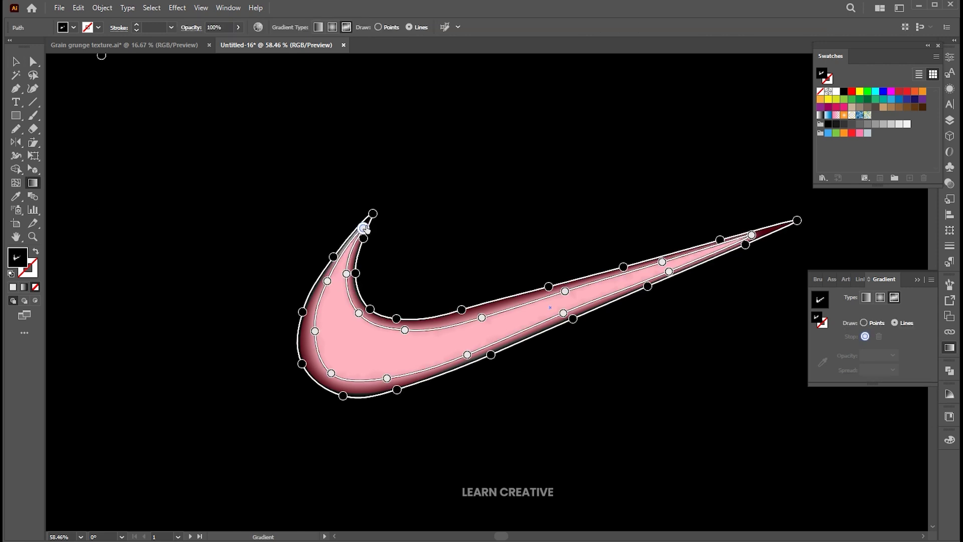
left_click(361, 230)
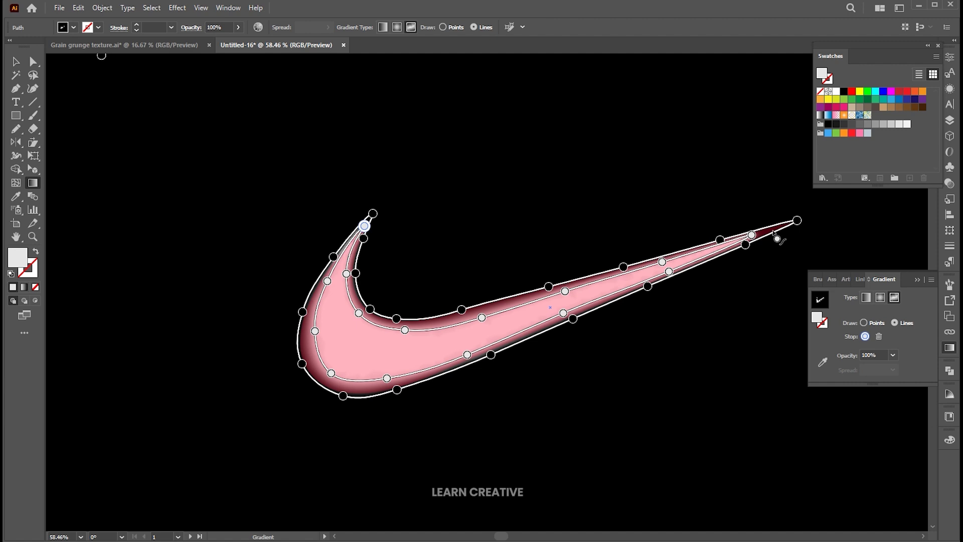
left_click_drag(751, 234, 775, 229)
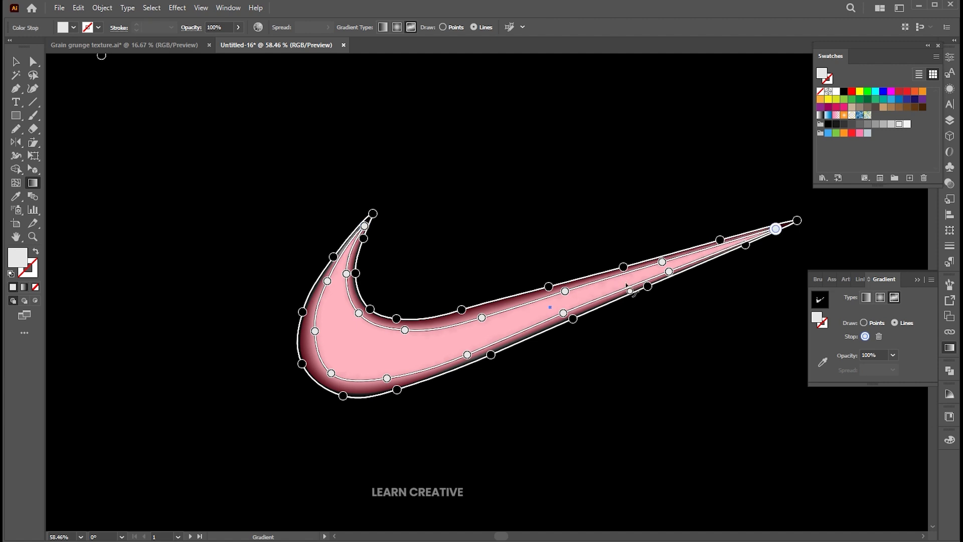
key("v")
- Unlock all objects, delete the translucent red swoosh guide, and select the gradient rectangle
left_click(102, 8)
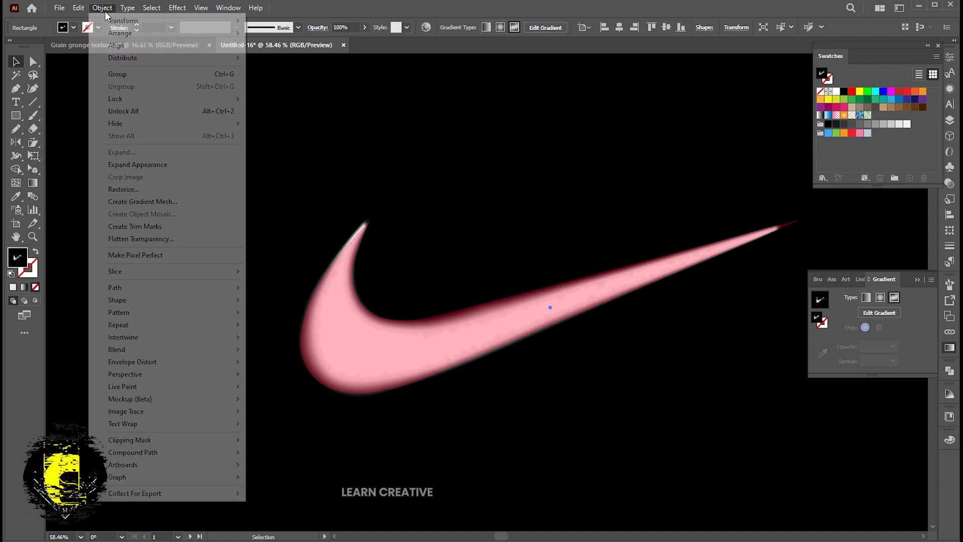
left_click(136, 112)
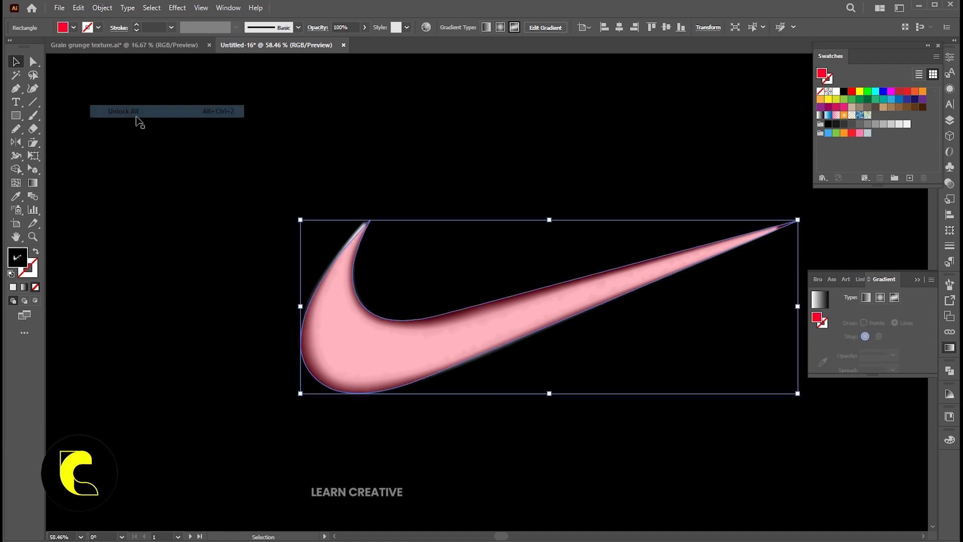
left_click(482, 195)
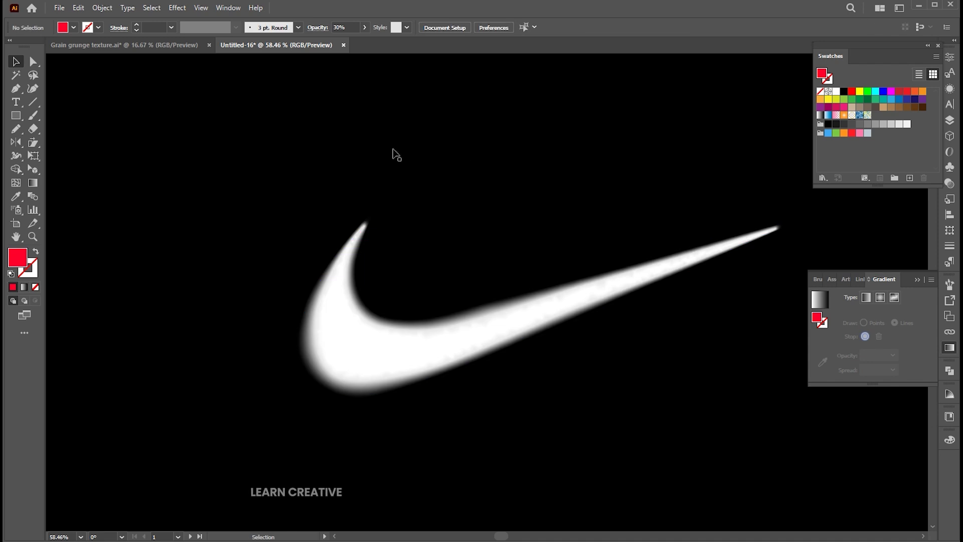
left_click(362, 143)
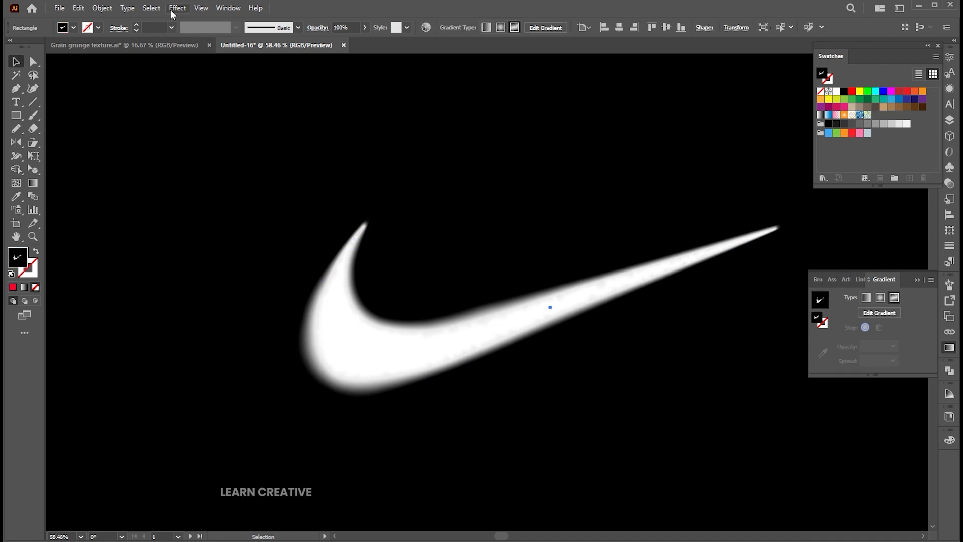
- Apply the Grain texture effect to the gradient rectangle with intensity 70, contrast 100 and the Vertical grain type
left_click(177, 8)
mouse_move(251, 249)
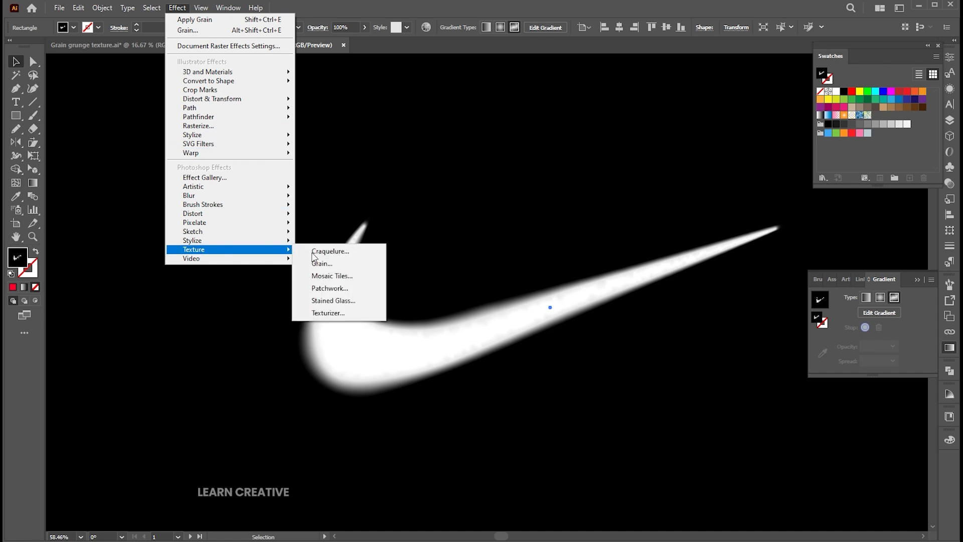
left_click(339, 263)
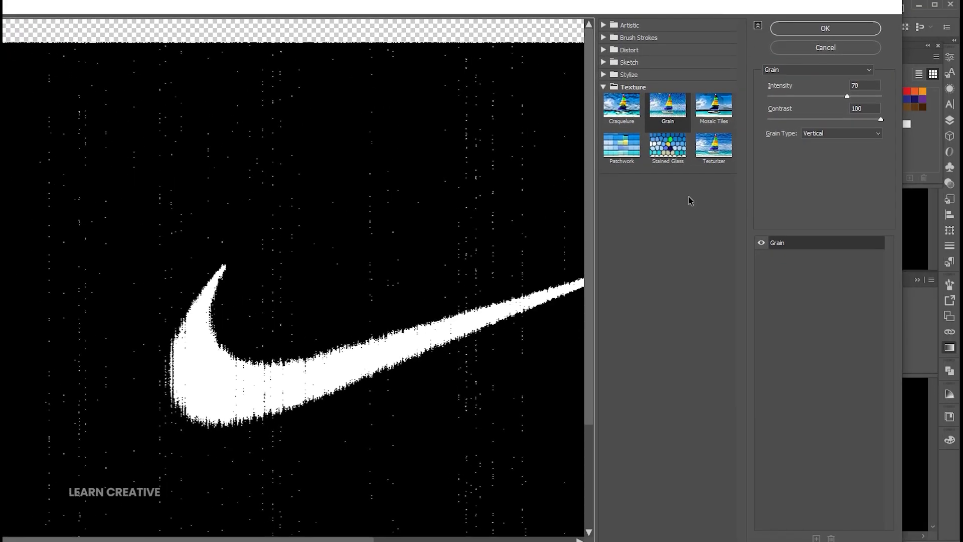
left_click_drag(847, 96, 850, 95)
key("Up")
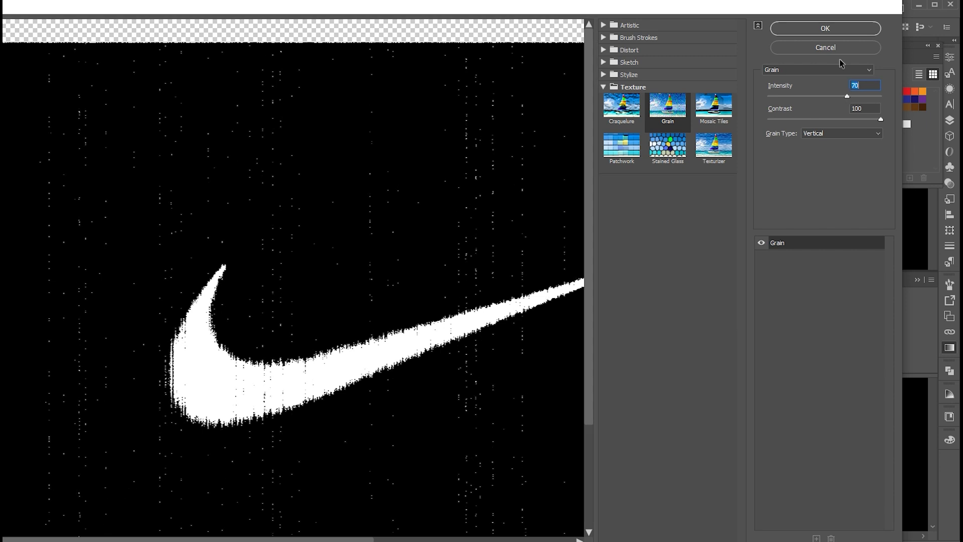
left_click(840, 29)
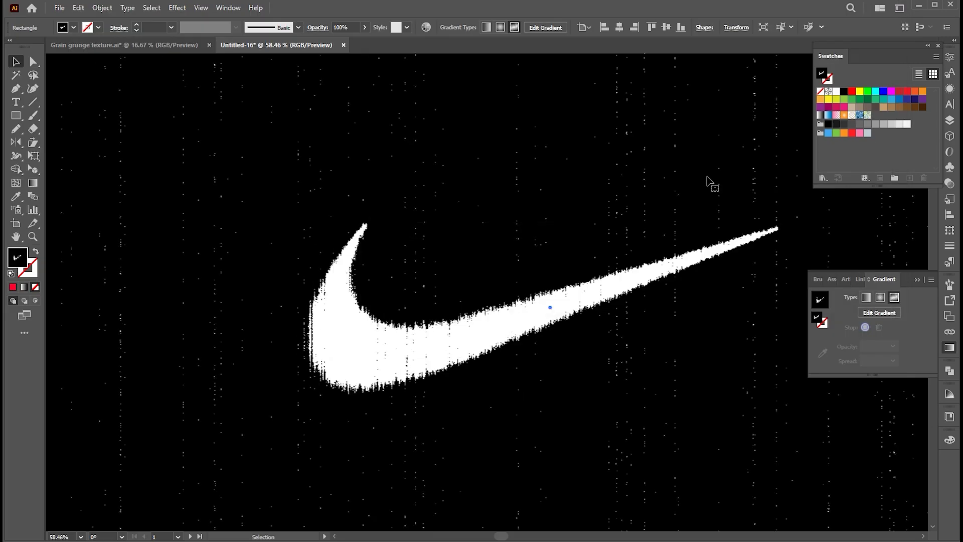
- Try recoloring two light gradient stops along the swoosh's inner upper edge red
left_click_drag(594, 216, 503, 227)
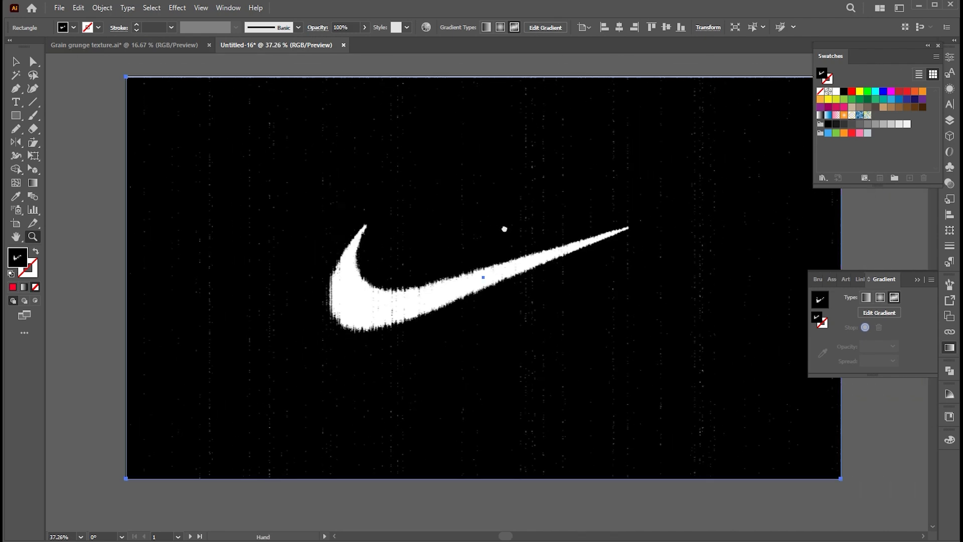
left_click(915, 280)
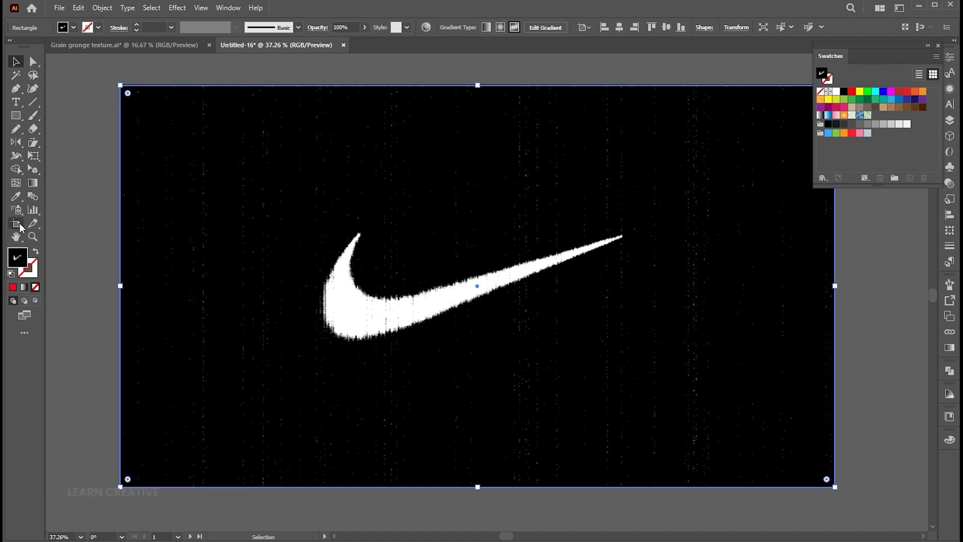
key("g")
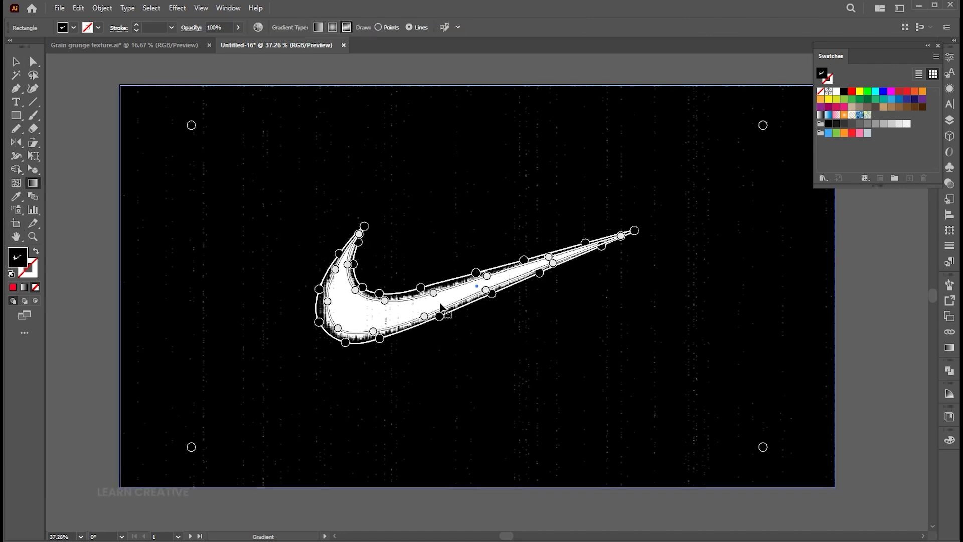
left_click(384, 300)
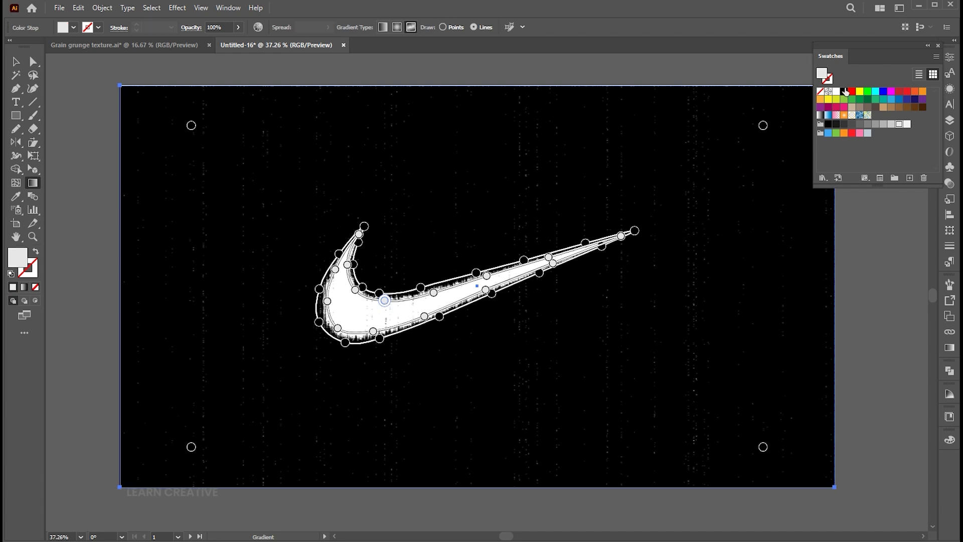
left_click(851, 91)
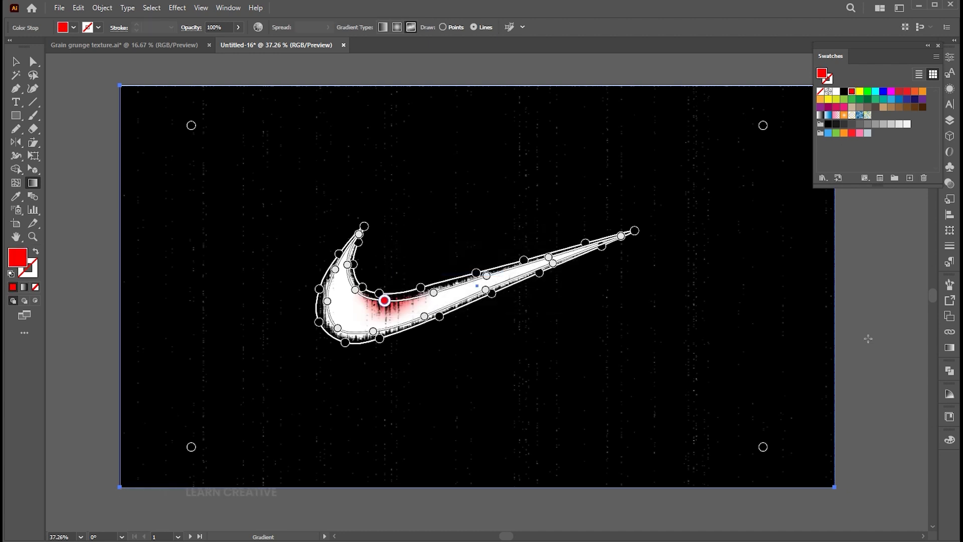
left_click(434, 293)
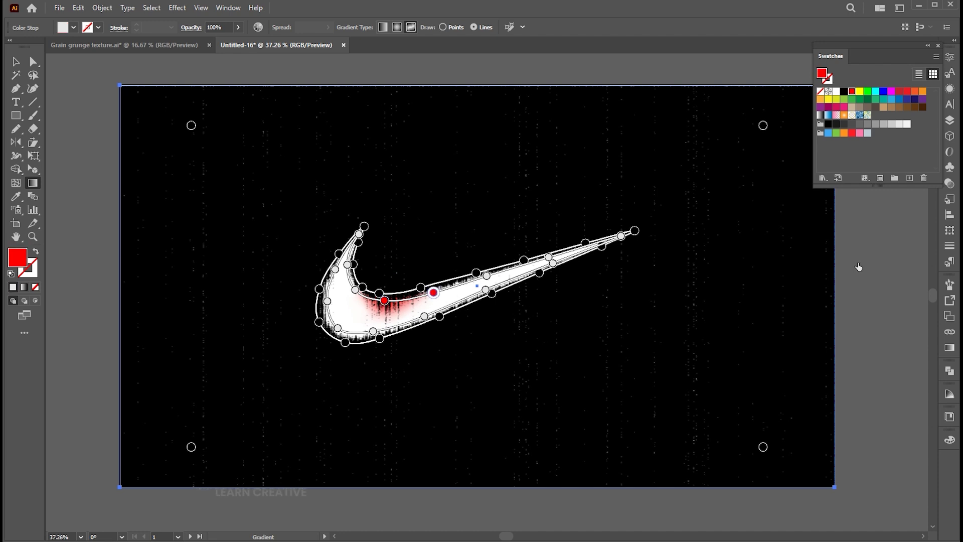
key("v")
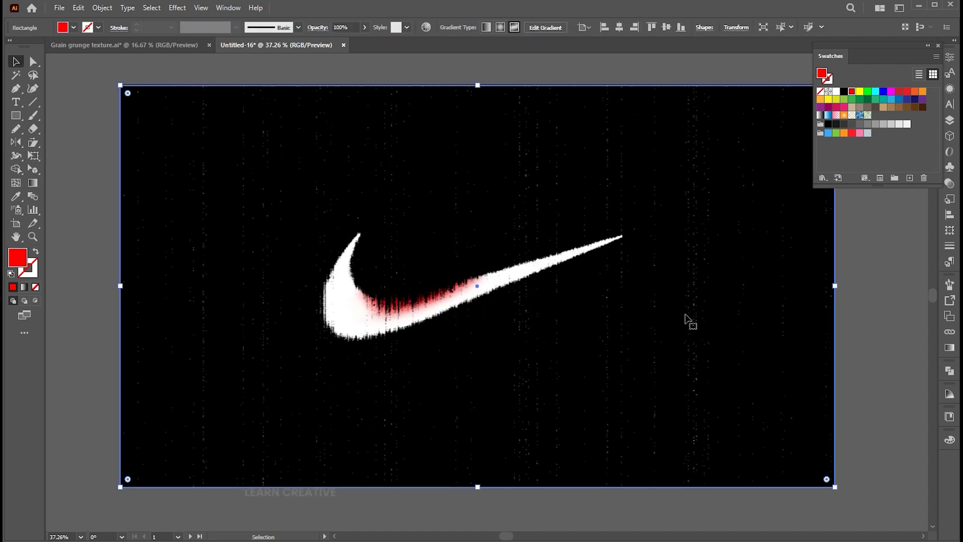
key("ctrl+z")
- Cover the artwork with a red rectangle of about 1916 x 1080 px and set its blending mode to Multiply
left_click(871, 296)
left_click(17, 117)
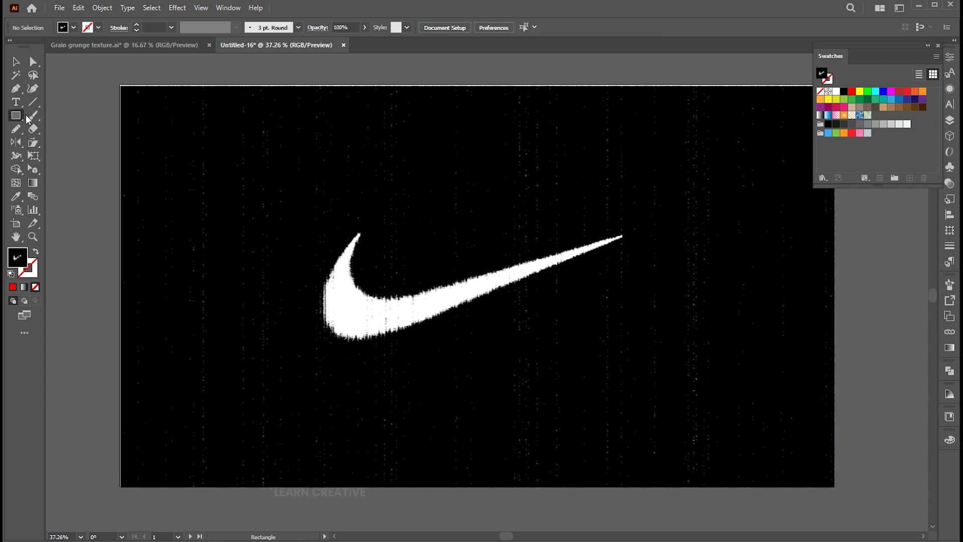
left_click_drag(121, 84, 834, 487)
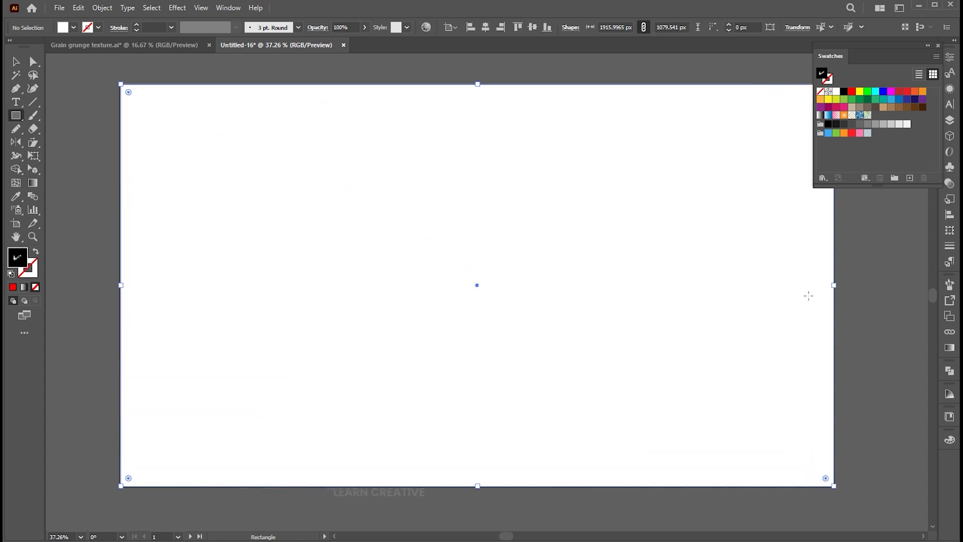
left_click(852, 92)
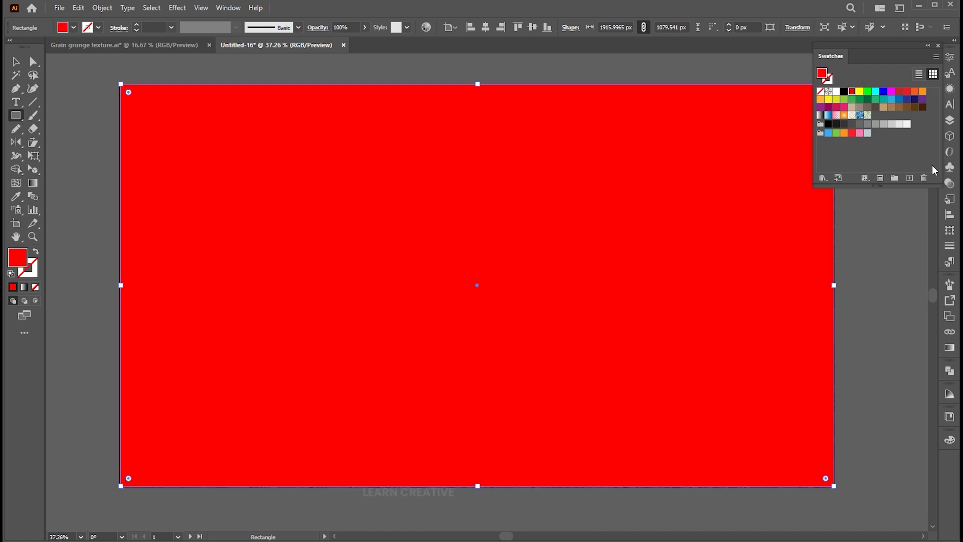
left_click(951, 184)
left_click(850, 70)
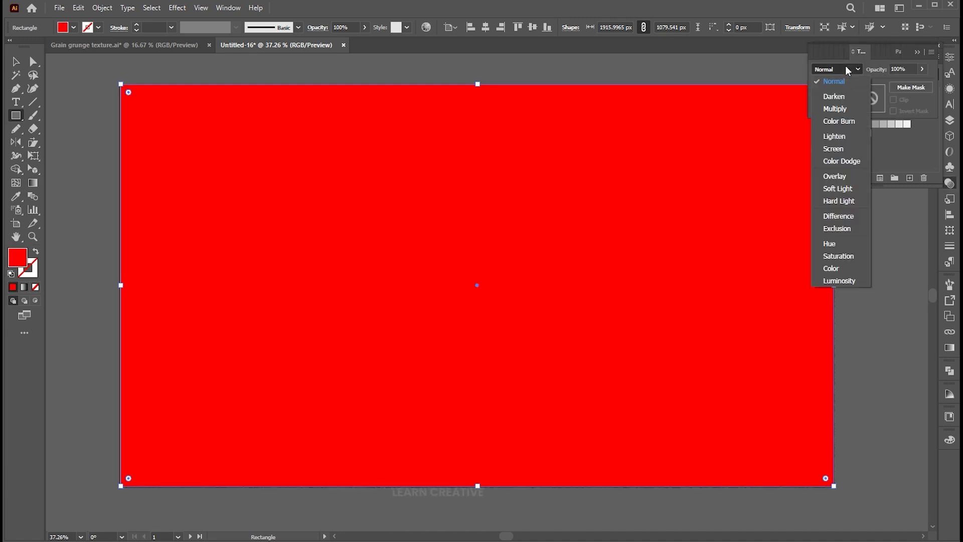
left_click(833, 108)
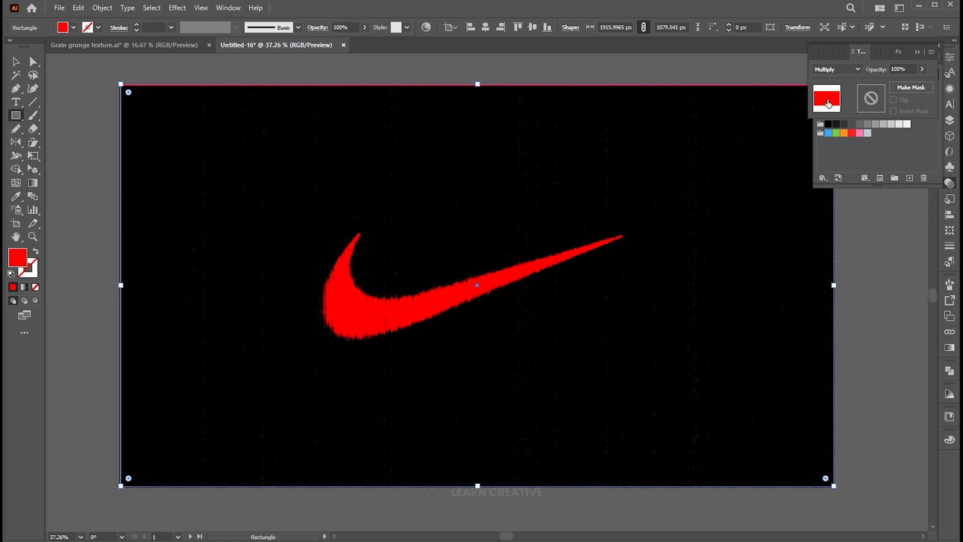
- Change the overlay rectangle's fill color to green 00FF4E
double_click(17, 257)
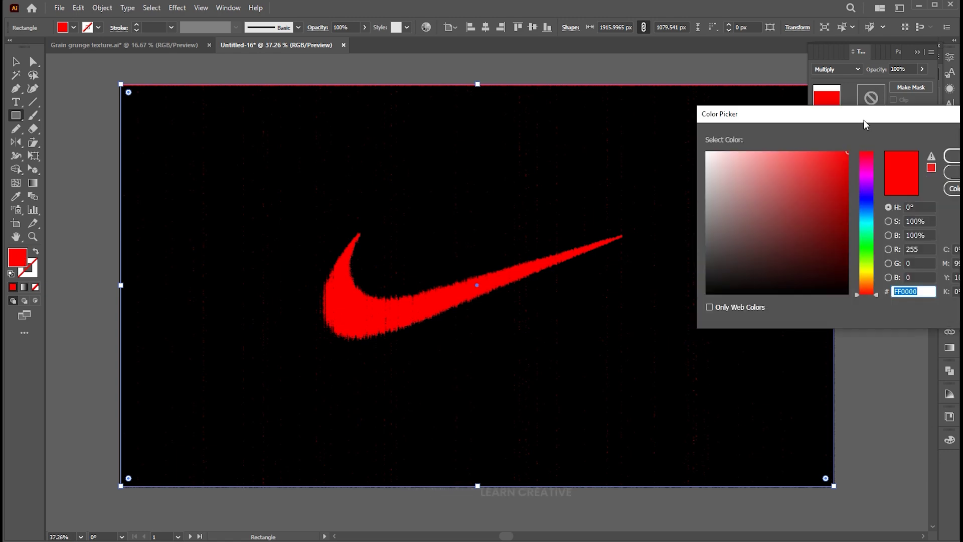
left_click_drag(863, 119, 788, 124)
left_click_drag(801, 299, 816, 246)
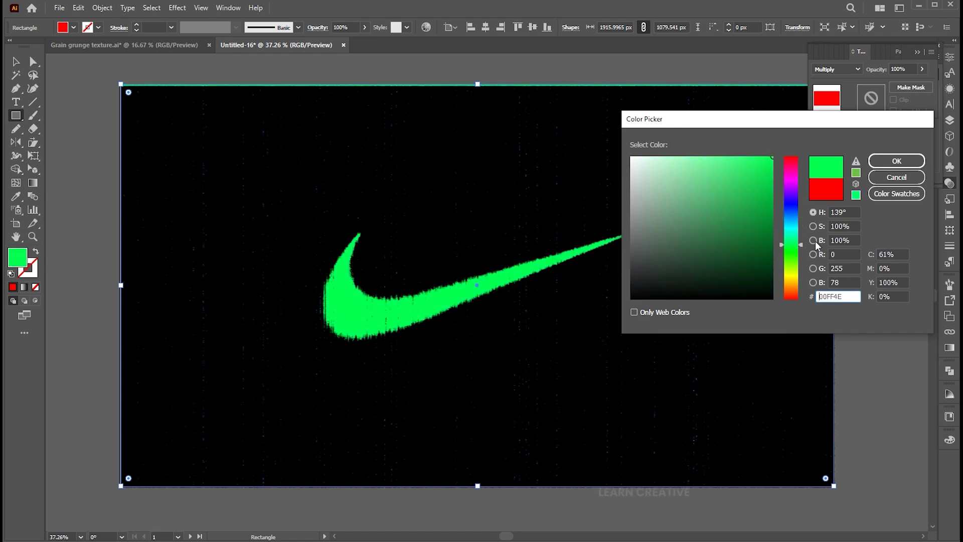
left_click(896, 161)
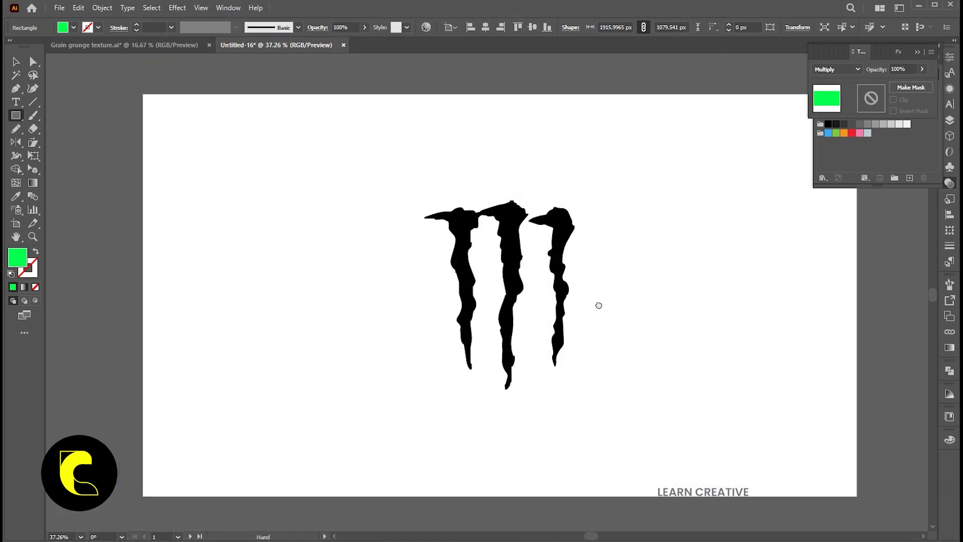
- Select the black three-claw logo on the second artboard and enlarge it about its center
key("v")
left_click(563, 289)
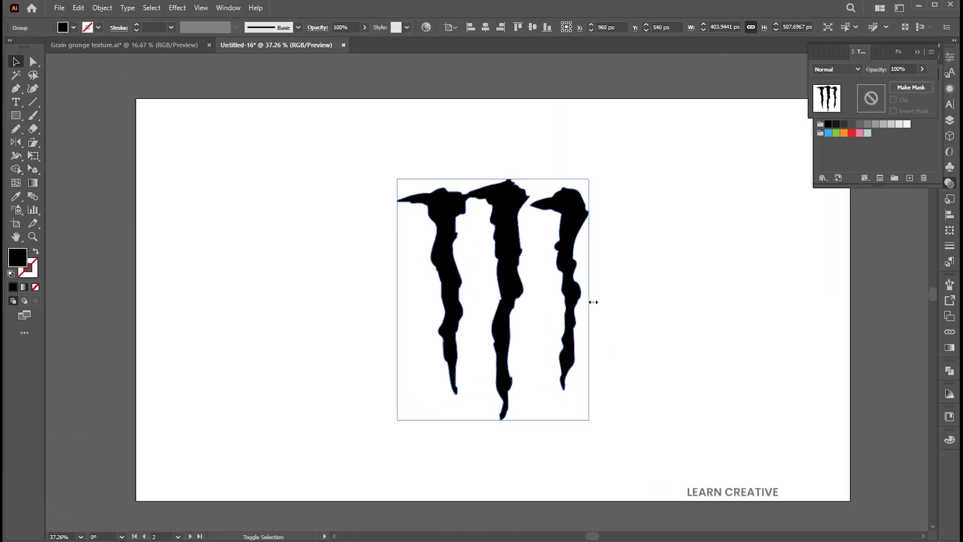
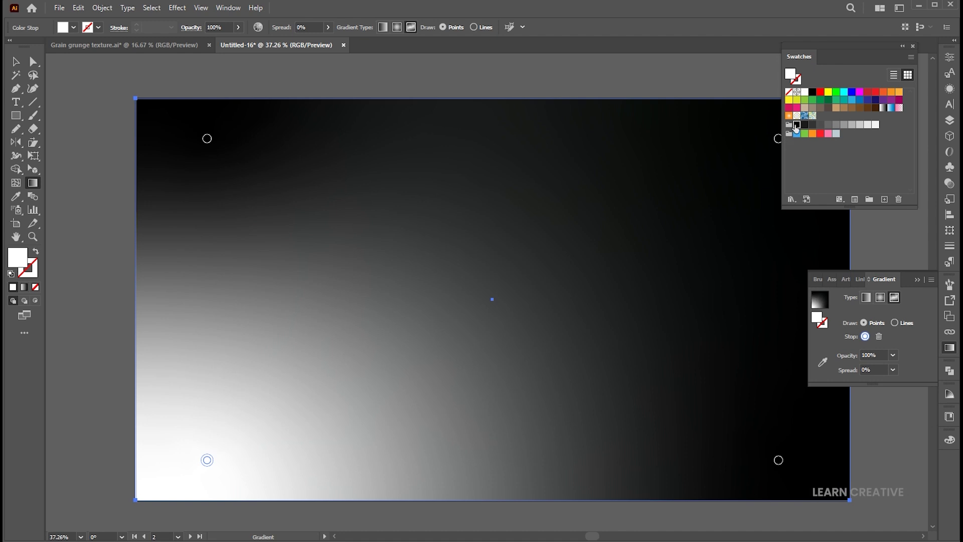
- Color the last gradient corner stop black and send the rectangle to the back, behind the translucent red claw guide
key("v")
right_click(381, 162)
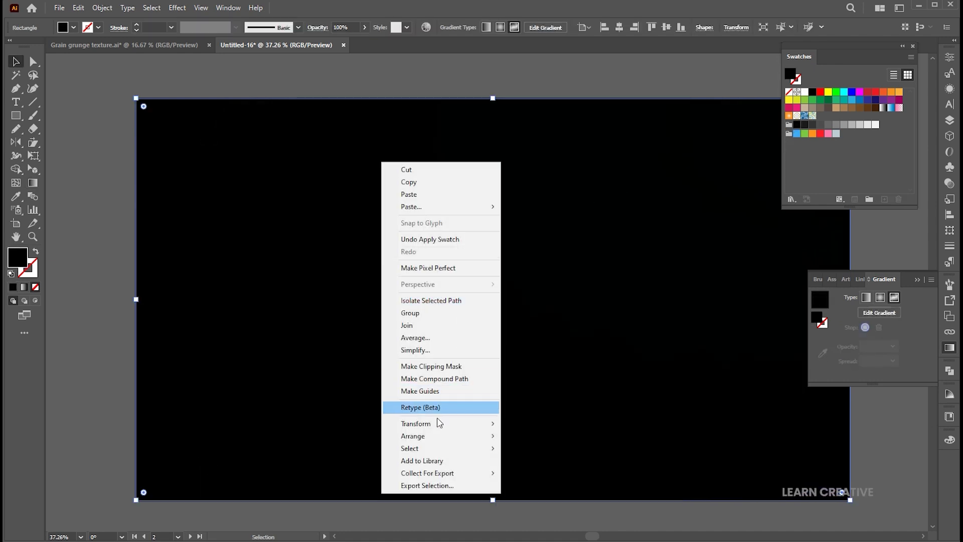
mouse_move(483, 435)
left_click(552, 472)
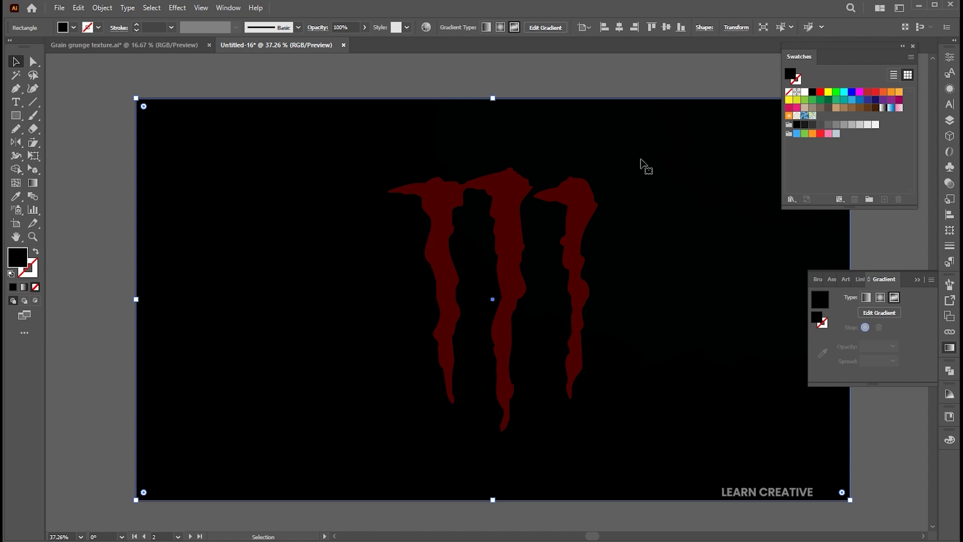
- Set the freeform gradient to Lines and place a black starting stop at the first claw's pointed upper-left tip
scroll(622, 211, "up", 3)
left_click_drag(645, 256, 642, 185)
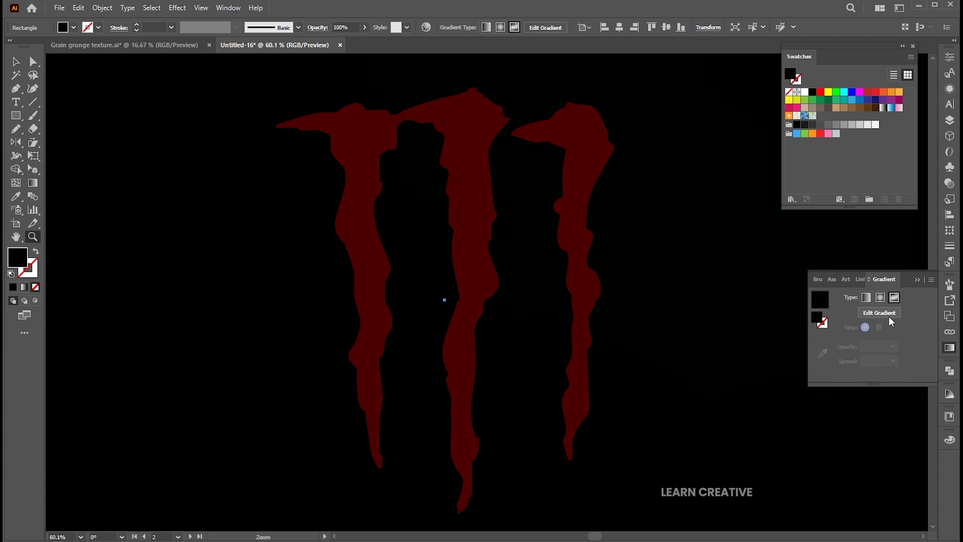
key("g")
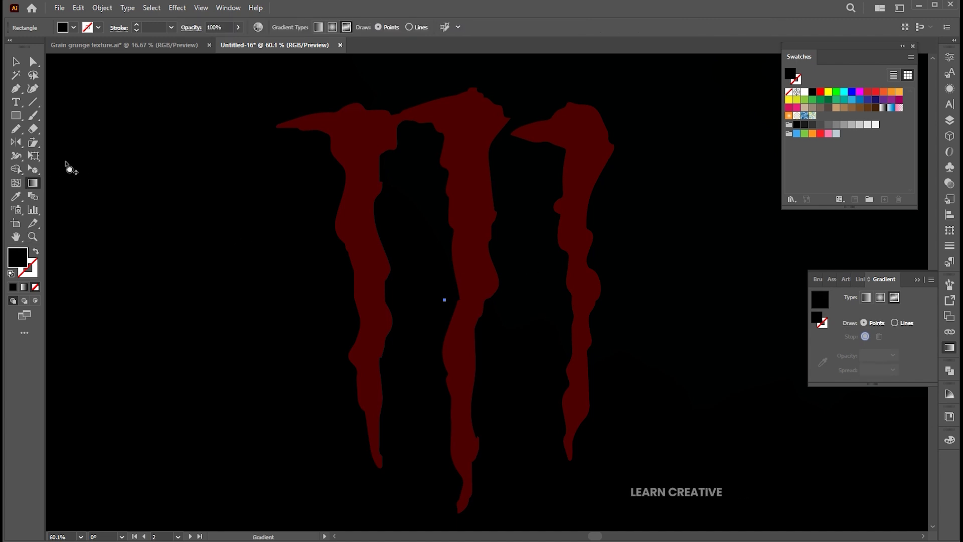
left_click(895, 323)
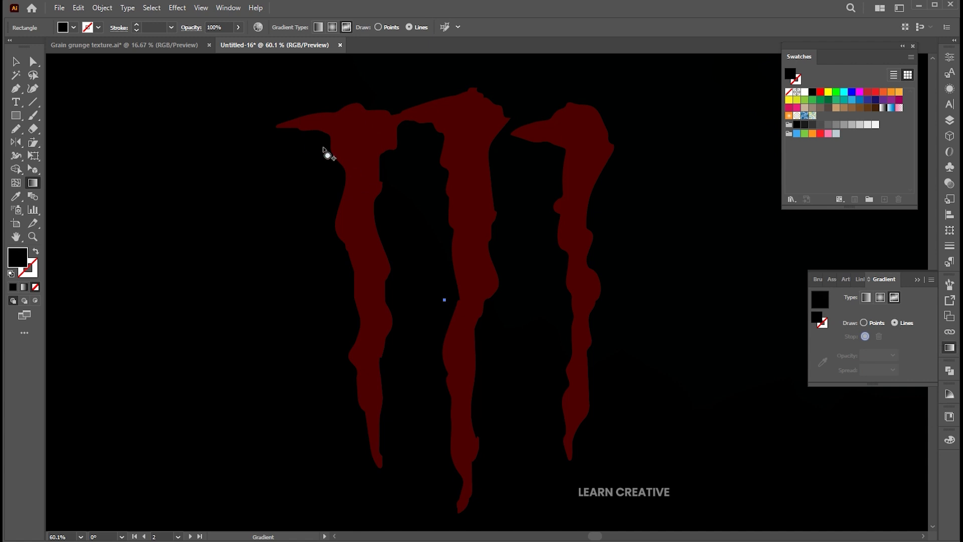
left_click(274, 128)
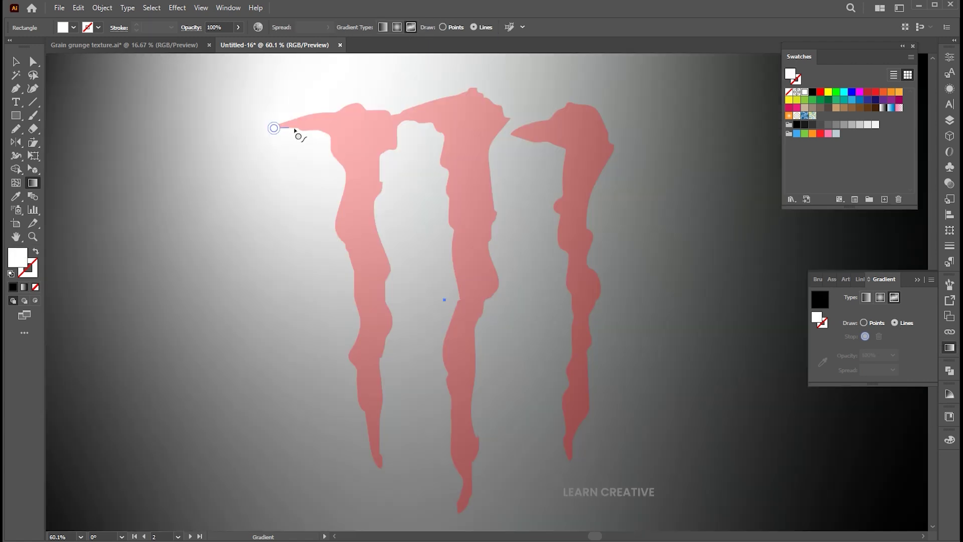
left_click(797, 125)
- Trace the black gradient line under the pointed tip and down the first claw's left edge to its lower tip
left_click(291, 131)
left_click(314, 131)
left_click(326, 131)
left_click(330, 143)
left_click(342, 163)
left_click(345, 174)
left_click(337, 209)
left_click(333, 223)
left_click(342, 245)
left_click(351, 279)
left_click(353, 295)
left_click(350, 341)
left_click(350, 361)
left_click(358, 394)
left_click(361, 415)
left_click(374, 445)
left_click(381, 471)
- Continue the black line up the first claw's right edge and over the gap to the middle claw's upper left
left_click(385, 440)
left_click(381, 415)
left_click(382, 355)
left_click(390, 336)
left_click(387, 279)
left_click(392, 261)
left_click(375, 213)
left_click(377, 198)
left_click(396, 145)
left_click(401, 124)
left_click(423, 117)
- Trace the black line down the middle claw's left edge to its lower tip
left_click(441, 145)
left_click(449, 191)
left_click(453, 228)
left_click(457, 290)
left_click(459, 301)
left_click(445, 348)
left_click(448, 373)
left_click(448, 398)
left_click(450, 418)
left_click(460, 475)
left_click(460, 512)
- Continue the black line up the middle claw's right edge to just below its upper-right corner
left_click(471, 483)
left_click(475, 447)
left_click(474, 419)
left_click(474, 390)
left_click(474, 326)
left_click(483, 311)
left_click(497, 287)
left_click(487, 235)
left_click(490, 215)
left_click(488, 160)
left_click(500, 138)
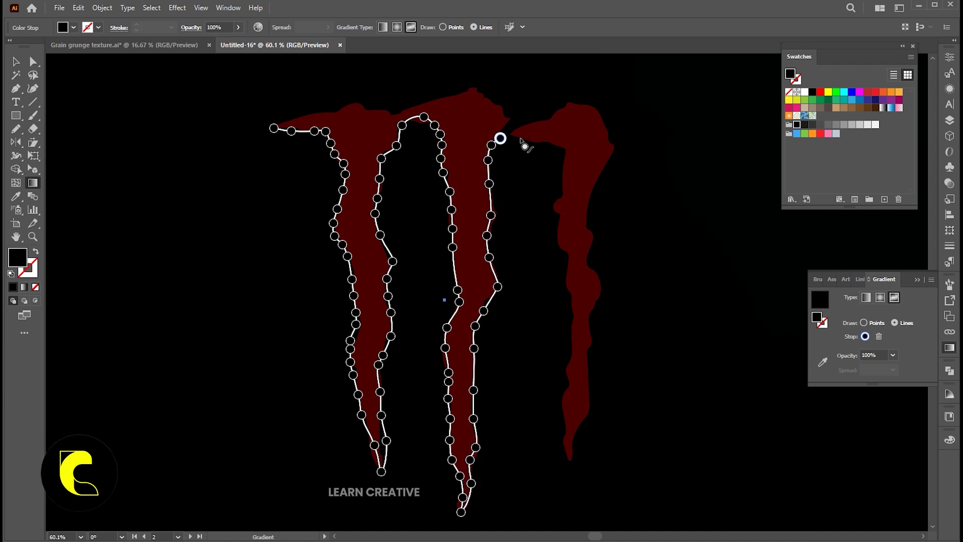
- Carry the black line across to the third claw and down its left edge to the lower tip
left_click(520, 138)
left_click(563, 146)
left_click(563, 171)
left_click(556, 213)
left_click(556, 231)
left_click(569, 271)
left_click(565, 307)
left_click(571, 353)
left_click(564, 400)
left_click(566, 464)
- Continue the black line up the third claw's right edge to its upper-right corner
left_click(586, 404)
left_click(582, 369)
left_click(590, 311)
left_click(587, 264)
left_click(585, 223)
left_click(588, 198)
left_click(609, 153)
- Trace the black line back along the top edges of all three claws and close it at the first claw's upper-left tip
left_click(593, 100)
left_click(561, 110)
left_click(548, 116)
left_click(517, 123)
left_click(507, 112)
left_click(456, 90)
left_click(409, 106)
left_click(395, 116)
left_click(383, 113)
left_click(366, 105)
left_click(355, 104)
left_click(326, 108)
left_click(301, 117)
left_click(273, 128)
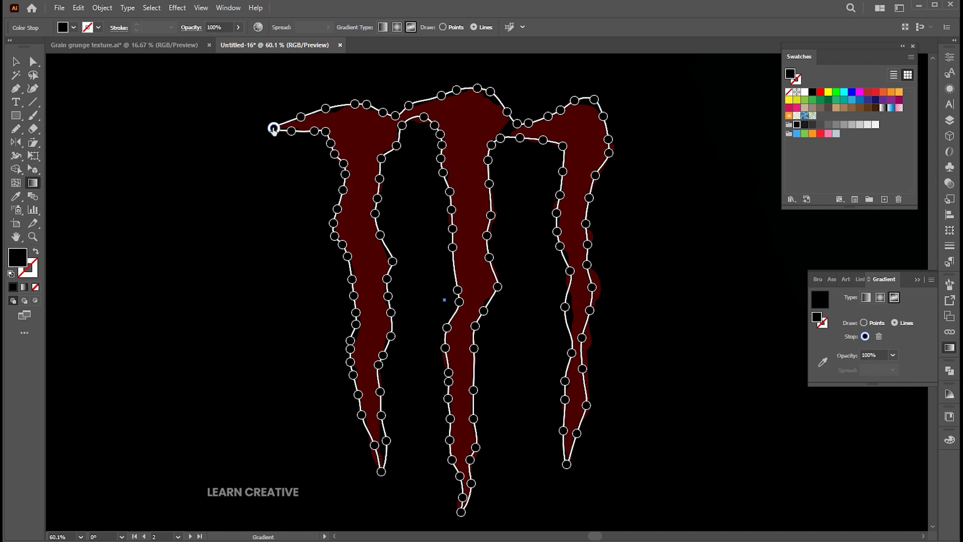
- Start a light gray gradient line inside the first claw's pointed tip and extend it, switching to white, down inside the left edge to mid-height
left_click(296, 123)
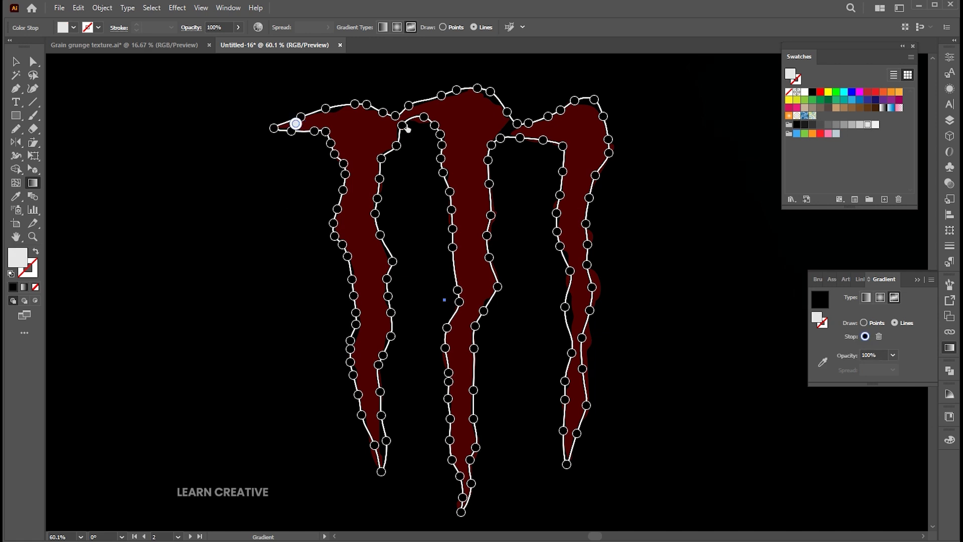
left_click(319, 121)
left_click(338, 131)
left_click(341, 142)
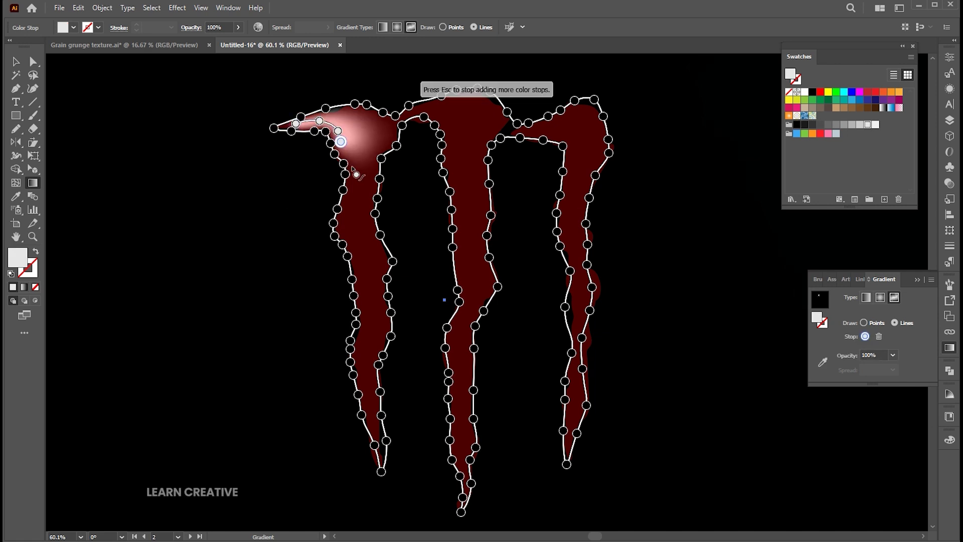
left_click(349, 149)
left_click(353, 169)
left_click(354, 180)
left_click(356, 189)
left_click(350, 203)
left_click(349, 217)
left_click(349, 231)
left_click(356, 247)
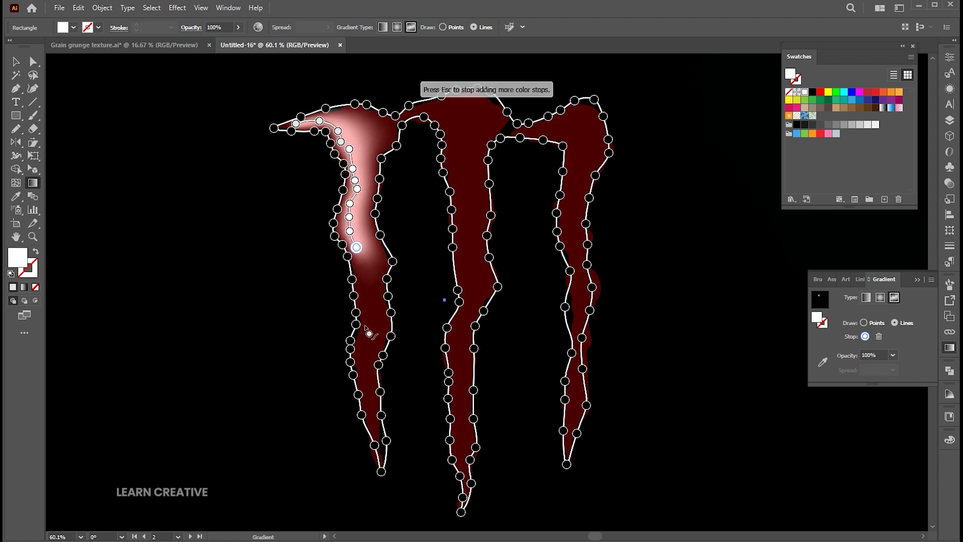
- Extend the white line down inside the first claw's left edge and position its end stop just above the lower tip
left_click(359, 265)
left_click(362, 299)
left_click(364, 321)
left_click(362, 339)
left_click(360, 367)
left_click(370, 404)
left_click(375, 423)
left_click(381, 457)
left_click_drag(381, 456, 381, 447)
- Bring the white line back up inside the first claw's right edge to the upper half
left_click(371, 367)
left_click(372, 334)
left_click(378, 315)
left_click(377, 283)
left_click(377, 268)
left_click(371, 250)
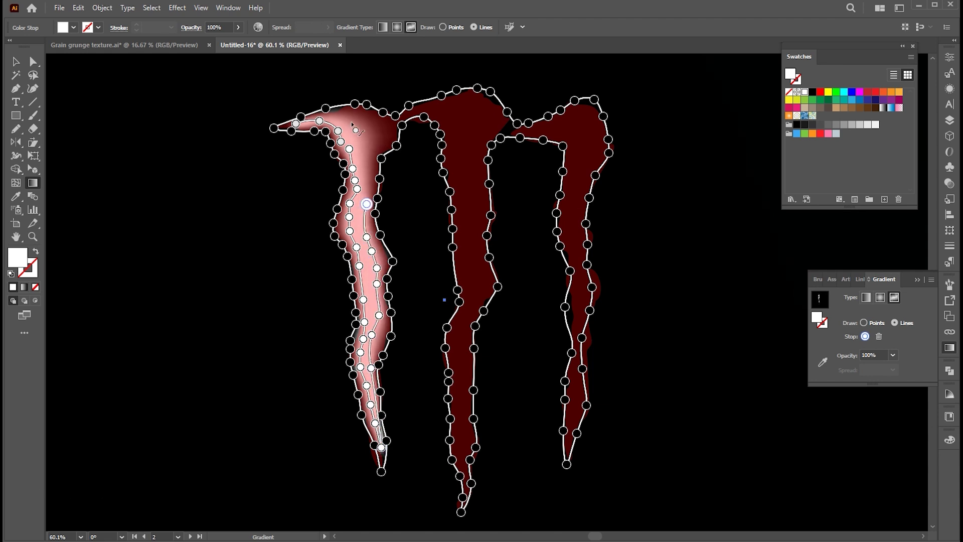
- Continue the white line up the first claw's right edge, across its upper part and over the bridge into the second claw's top
left_click(367, 172)
left_click(371, 148)
left_click(374, 133)
left_click(379, 119)
left_click(357, 116)
left_click(415, 110)
left_click(429, 105)
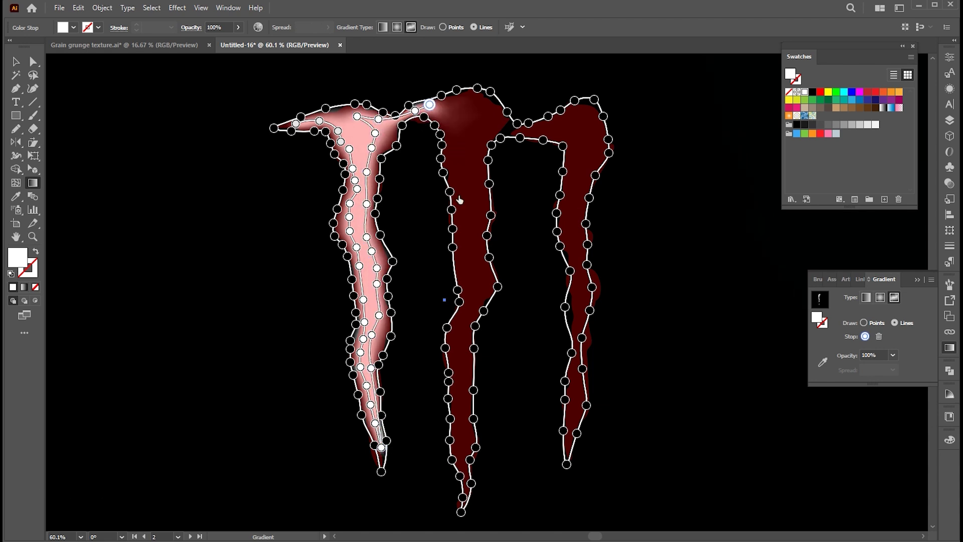
- Extend the white line down inside the second claw's left edge to just above its lower tip
left_click(439, 117)
left_click(447, 131)
left_click(453, 148)
left_click(454, 165)
left_click(459, 195)
left_click(460, 217)
left_click(461, 241)
left_click(464, 262)
left_click(454, 335)
left_click(455, 351)
left_click(456, 365)
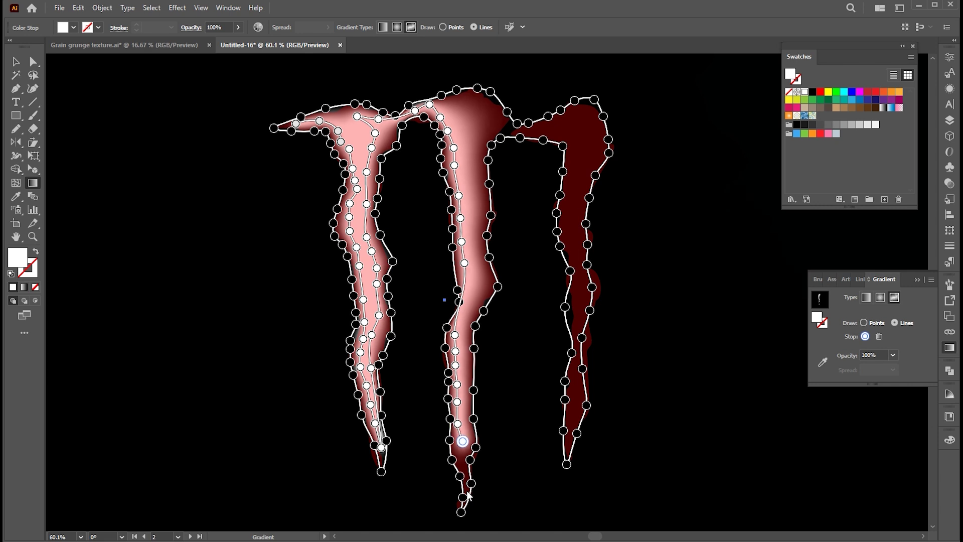
left_click(470, 483)
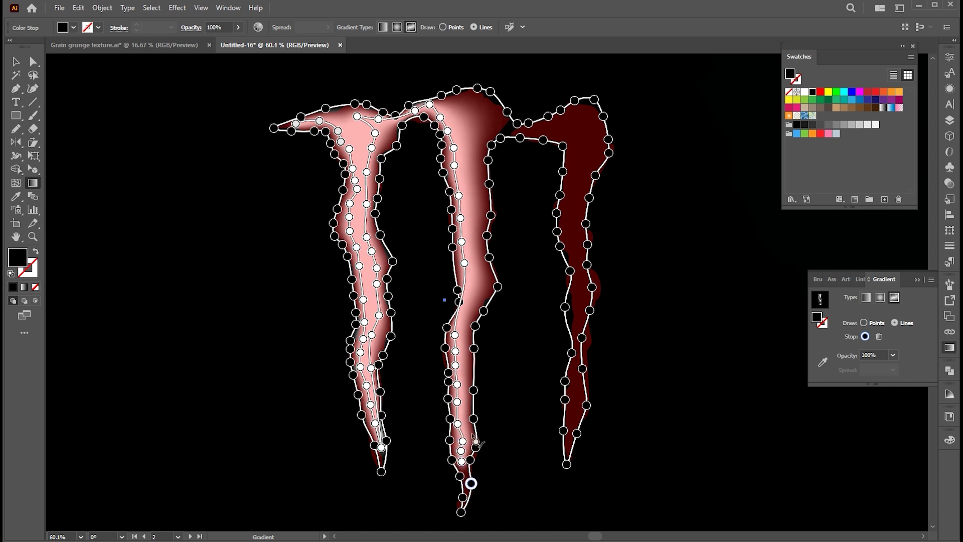
- Bring the white line back up inside the second claw's right edge and around the inside of its top
left_click(497, 473)
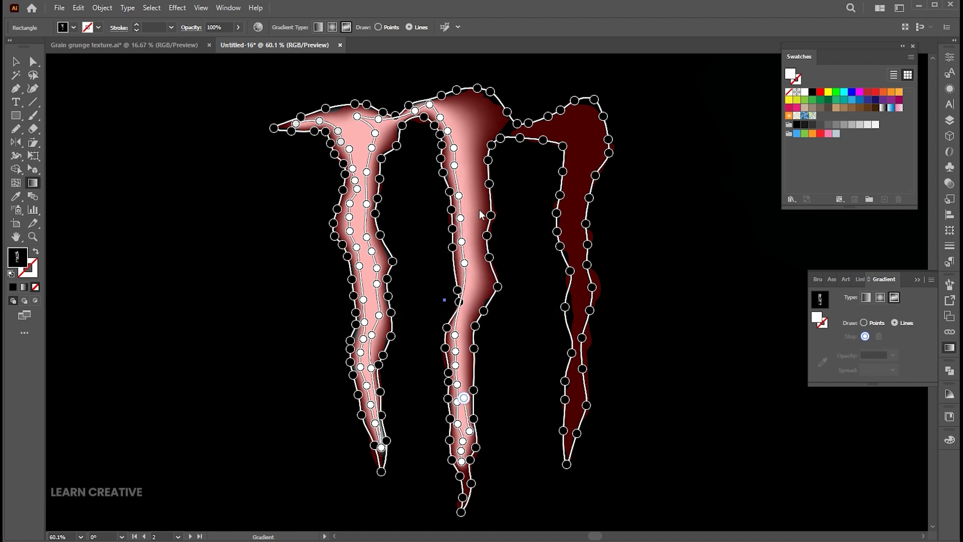
left_click(500, 127)
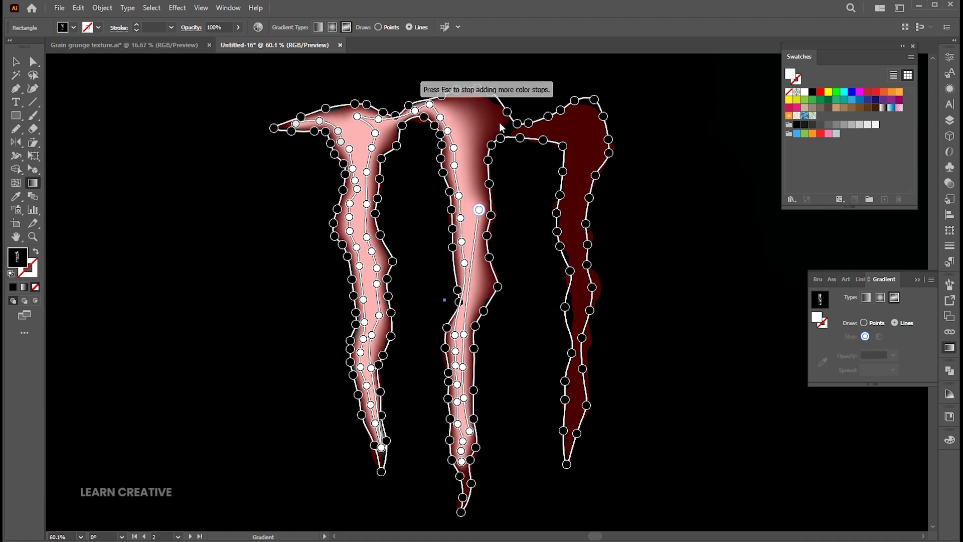
left_click(469, 119)
left_click(457, 107)
left_click(484, 106)
- Carry the white line across the bridge into the third claw and down inside its left edge through the upper part
left_click(509, 128)
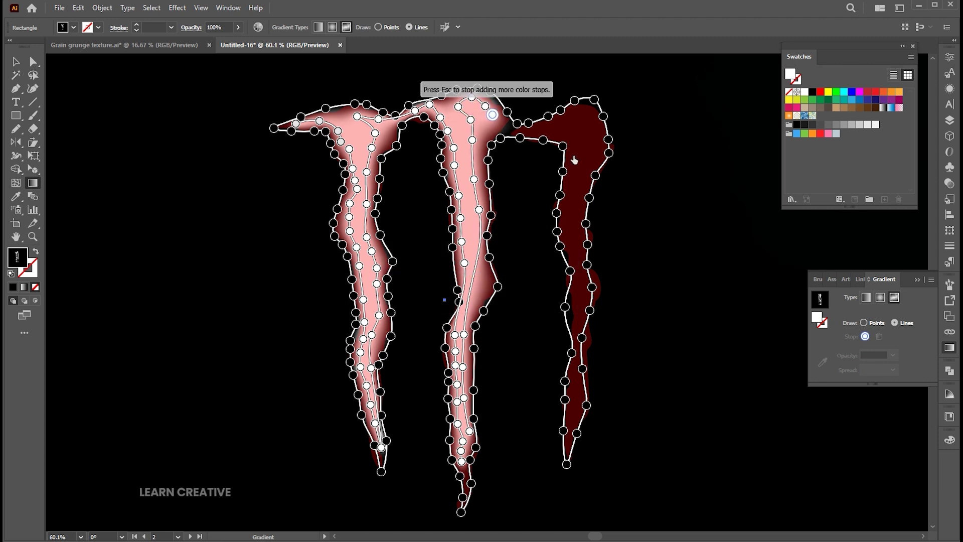
left_click(525, 132)
left_click(549, 132)
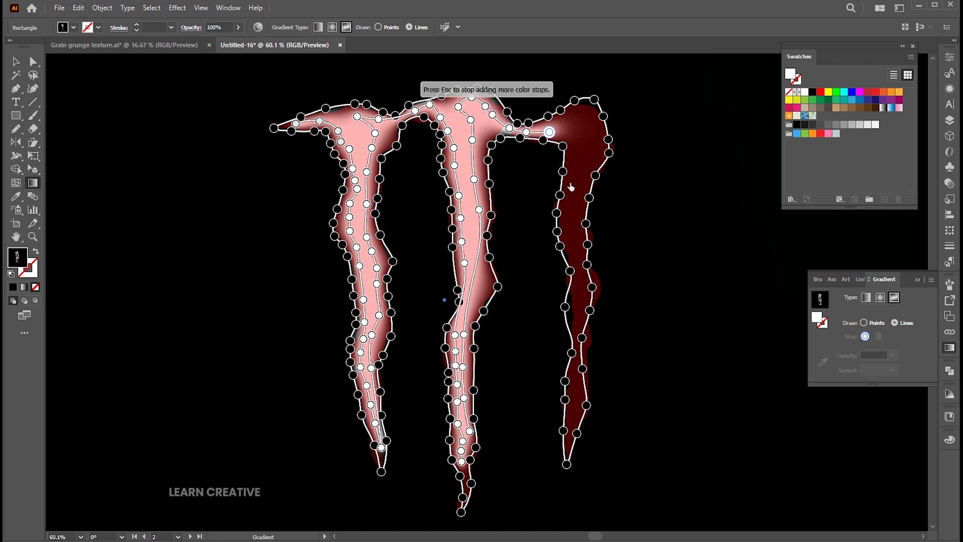
left_click(573, 152)
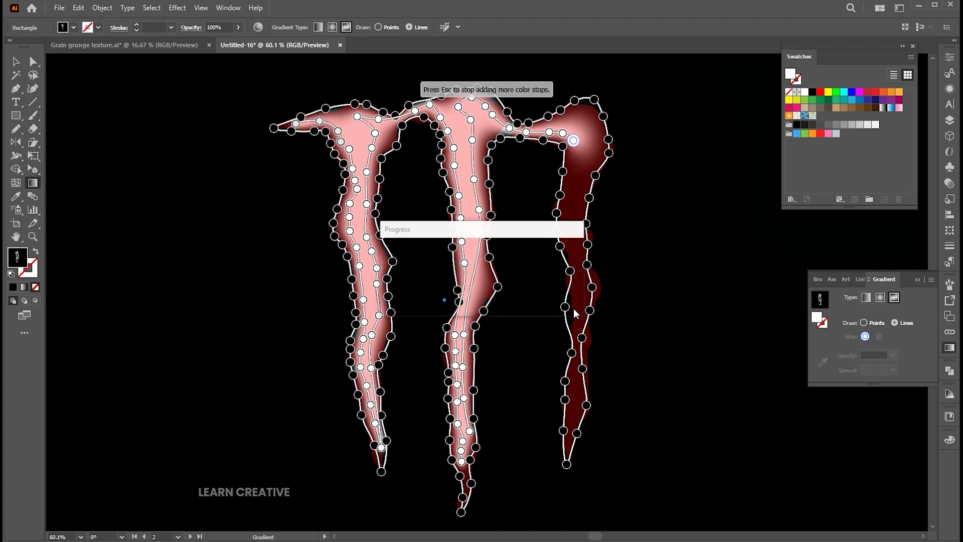
left_click(572, 187)
left_click(565, 219)
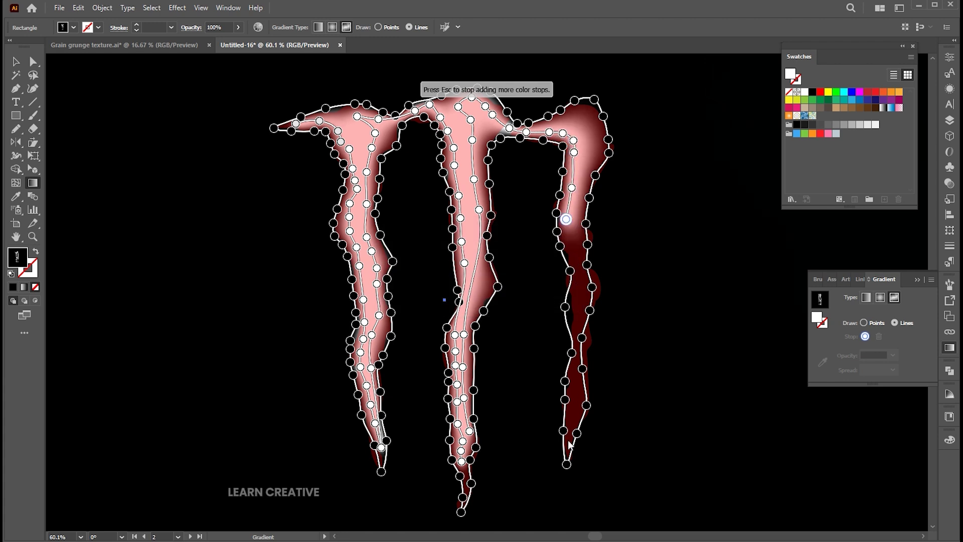
- Add a short white line inside the third claw's upper-right bulge, and extend its left line down to just above the lower tip
left_click(580, 113)
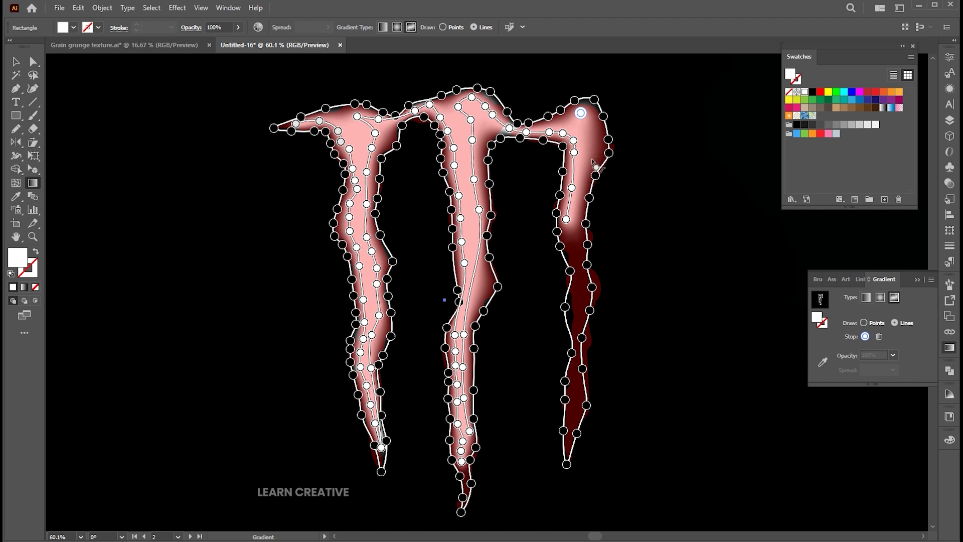
left_click(589, 311)
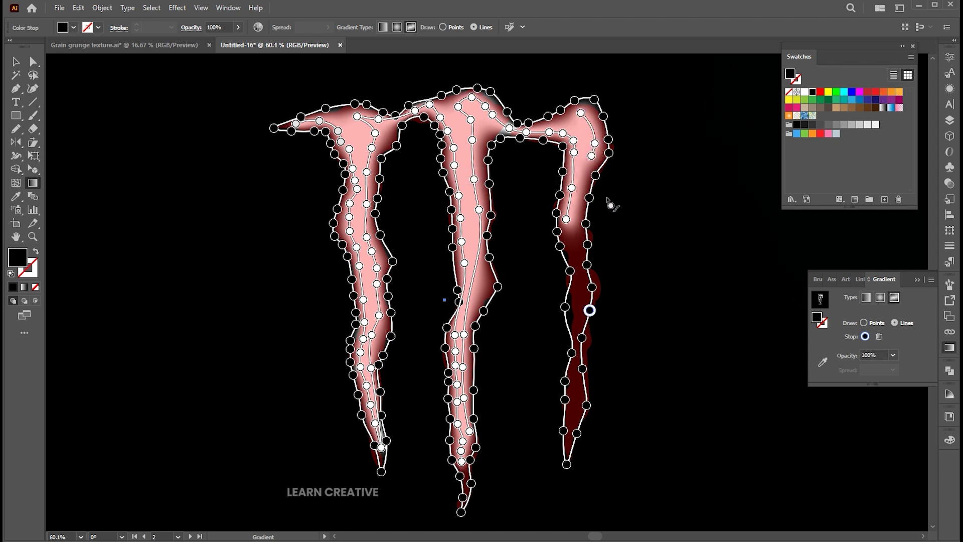
left_click(566, 220)
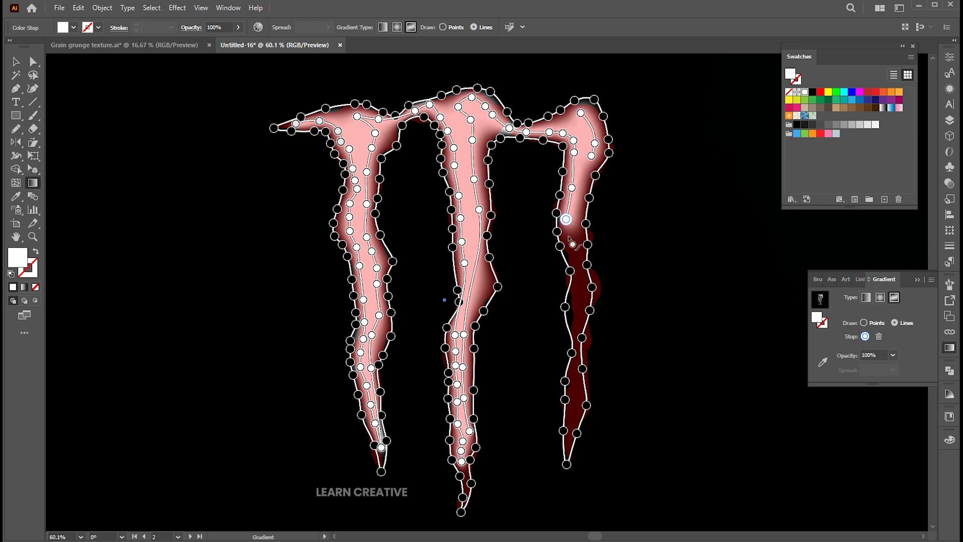
left_click_drag(565, 219, 580, 290)
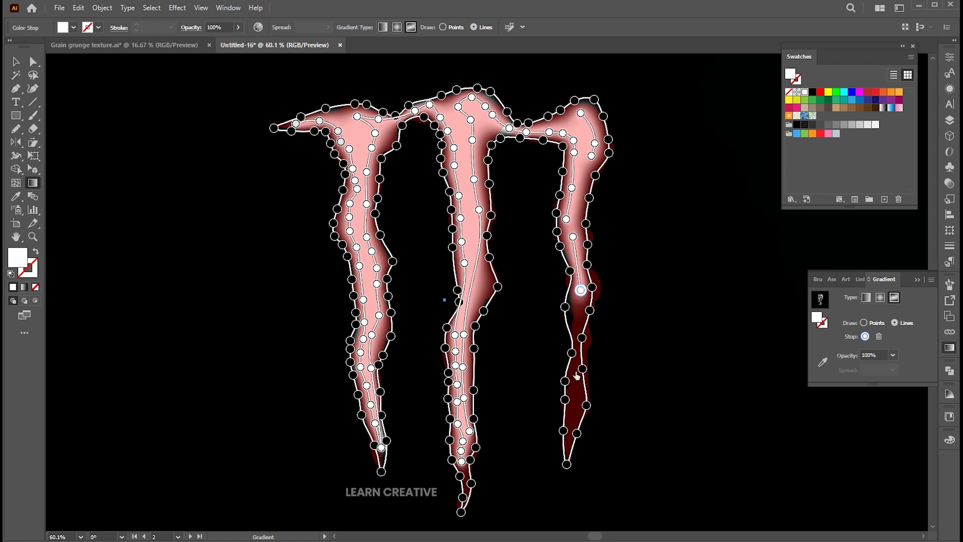
left_click_drag(576, 401, 573, 414)
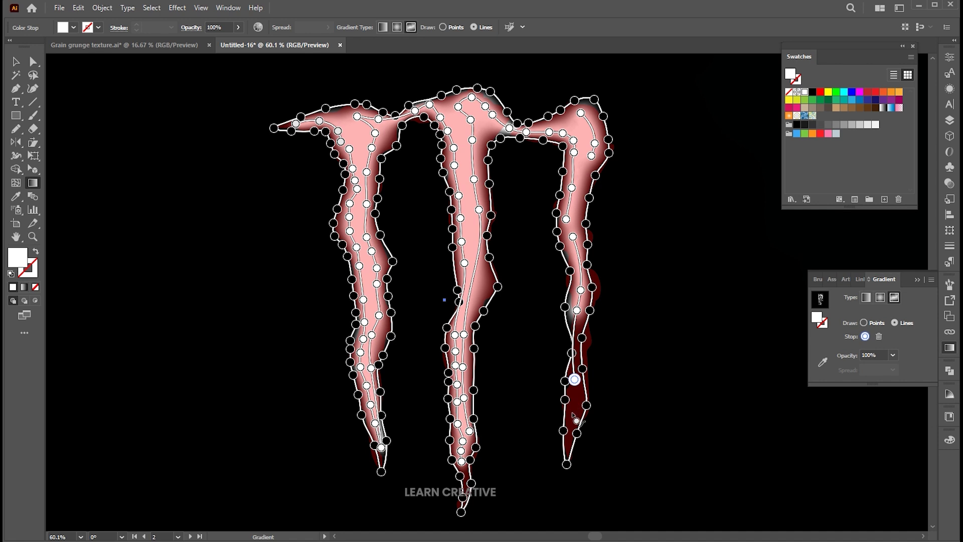
key("v")
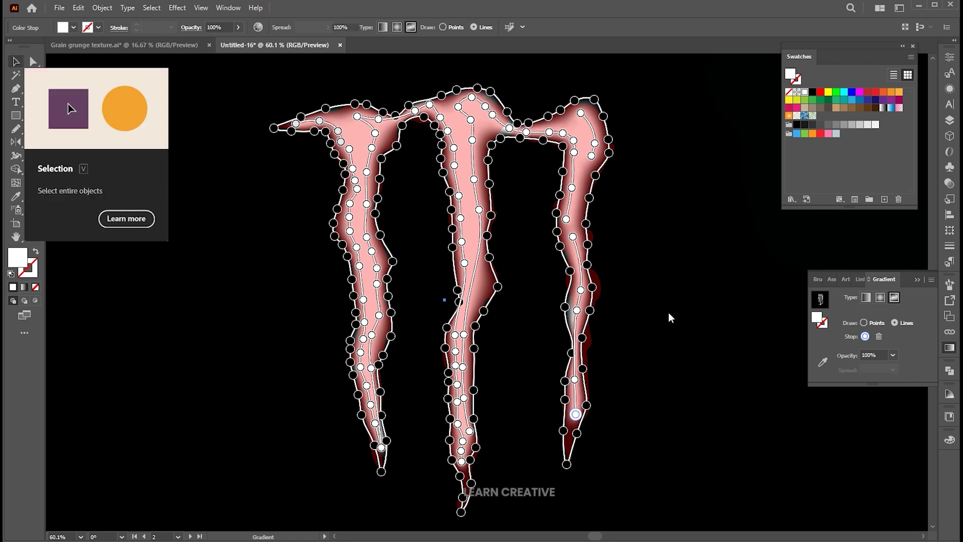
key("v")
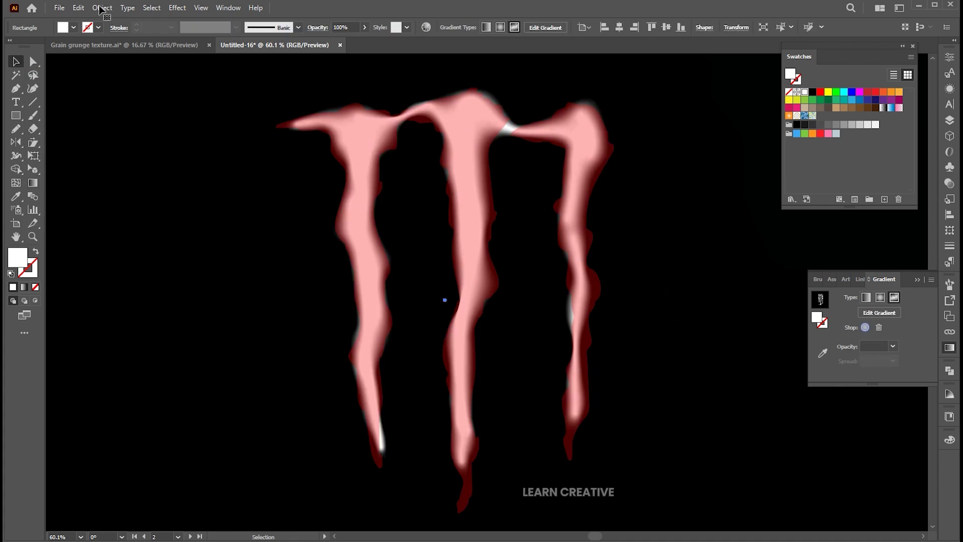
- Unlock all objects and remove the semi-transparent red claw template from above the gradient artwork
key("ctrl+z")
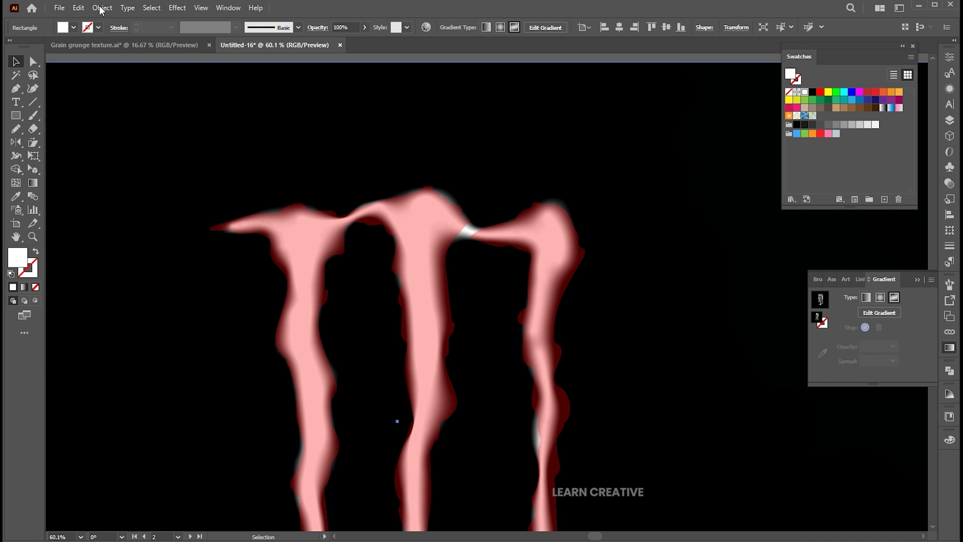
left_click(102, 8)
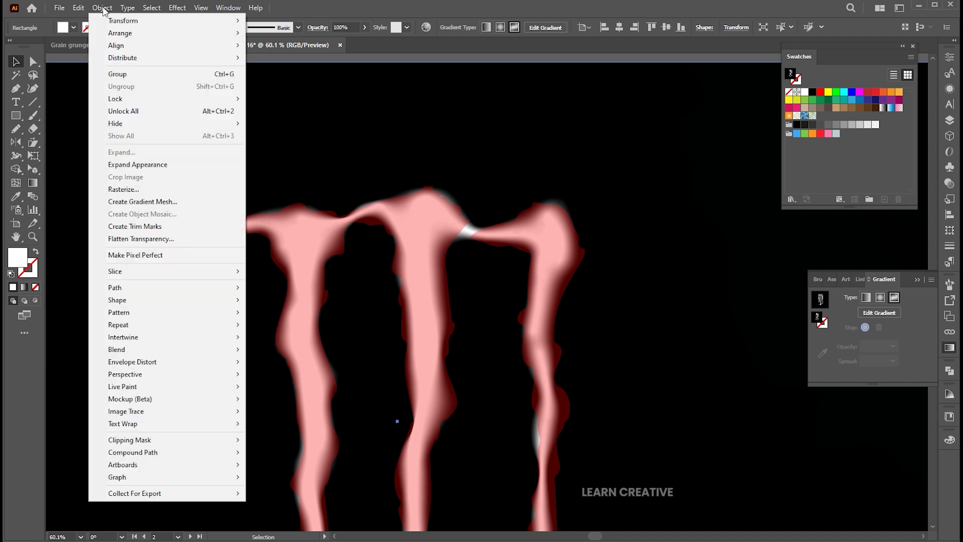
left_click(123, 111)
key("z")
left_click_drag(481, 166, 456, 182)
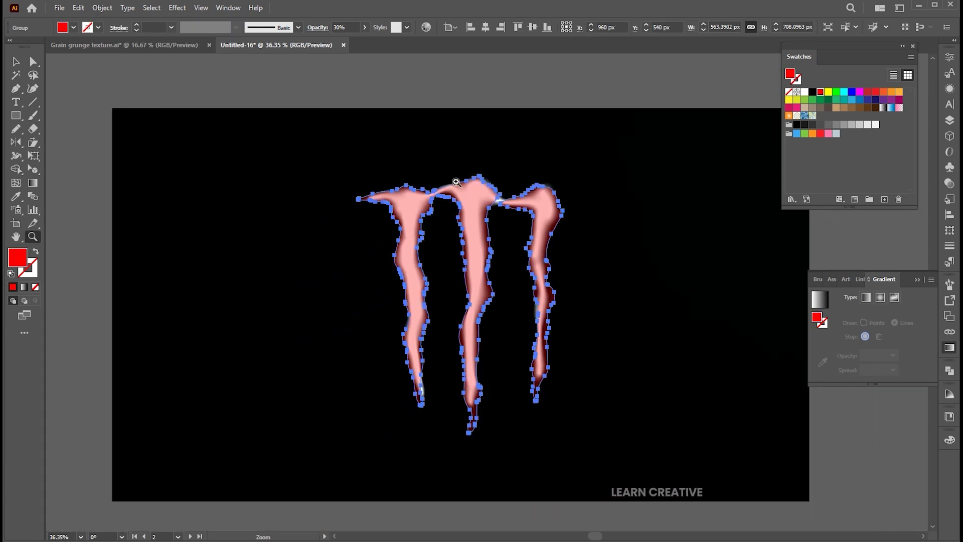
key("ctrl+shift+a")
key("v")
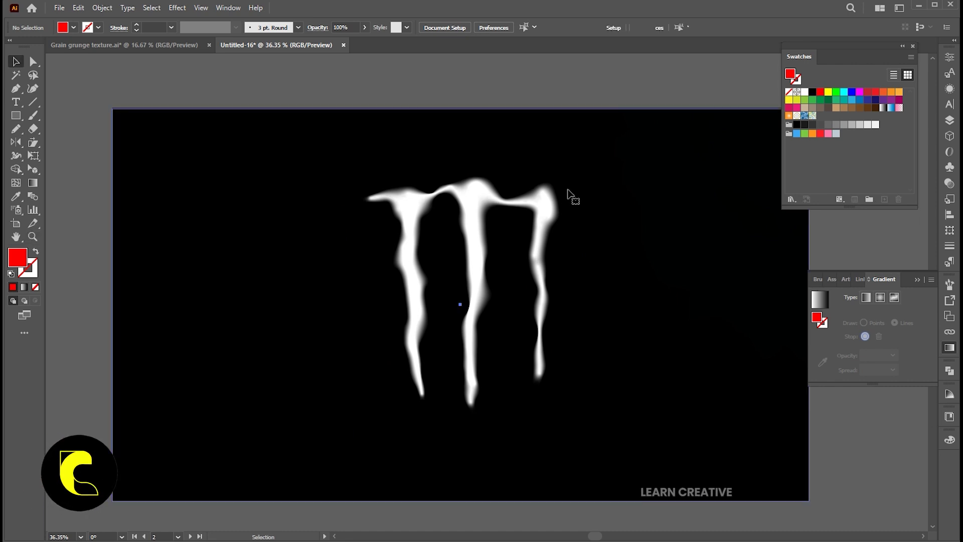
- Apply a Grain texture effect to the claw gradient rectangle with Intensity 70, Contrast 100 and Vertical grain type
key("ctrl+a")
left_click(177, 9)
mouse_move(201, 249)
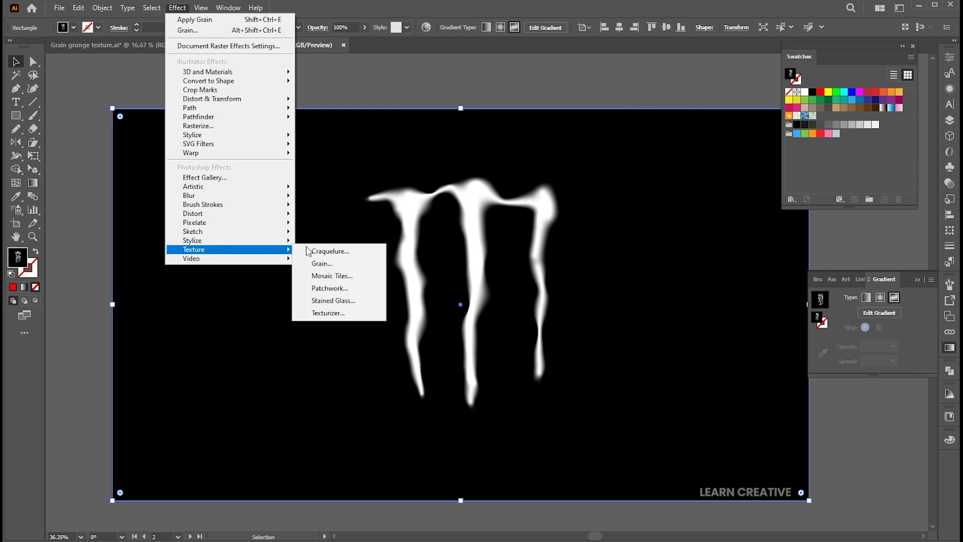
left_click(323, 262)
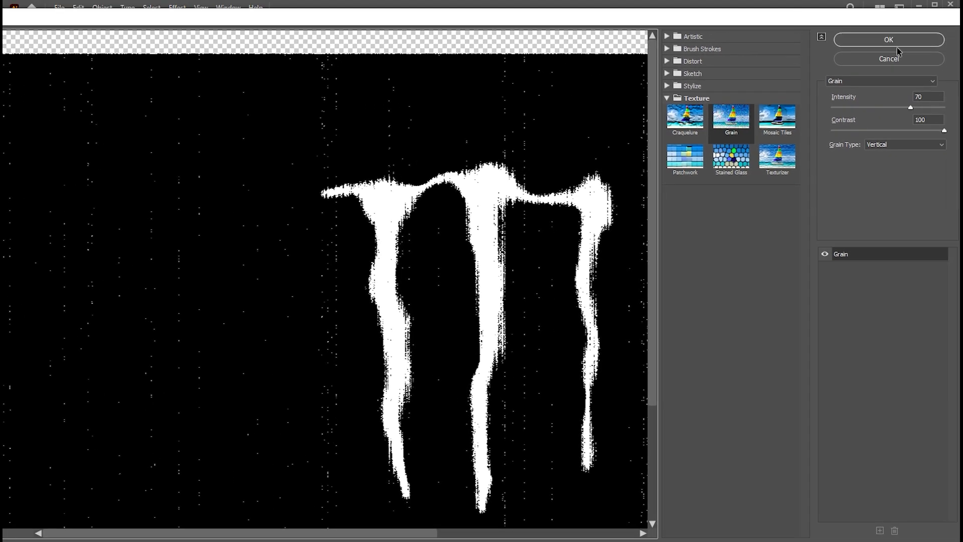
left_click(900, 42)
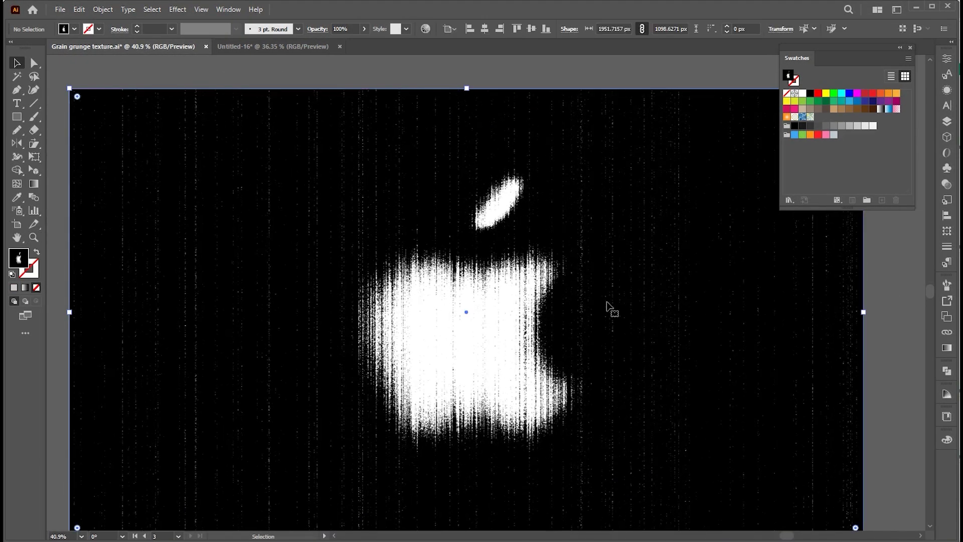
- Inspect the freeform gradient lines of the grainy Apple logo in Grain grunge texture.ai, and deselect the artwork
key("g")
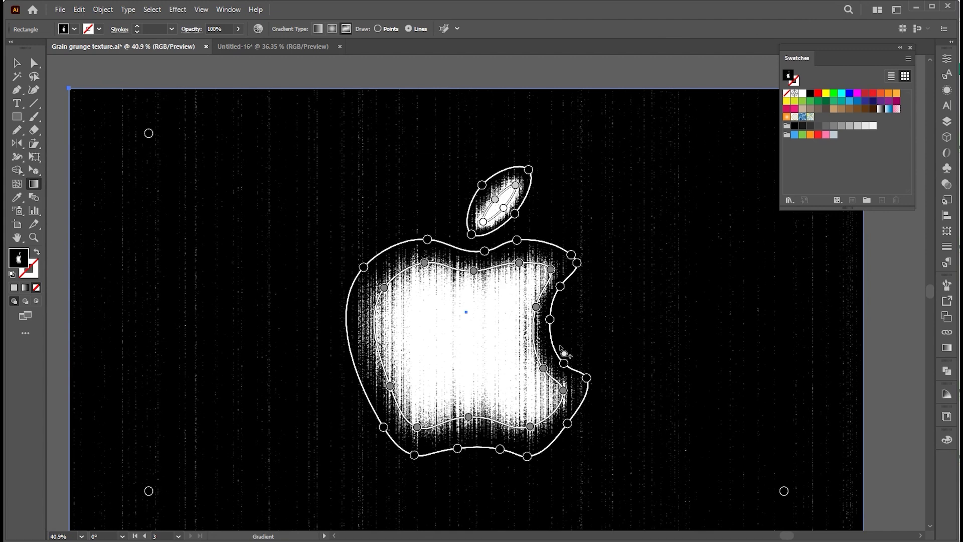
key("v")
left_click(878, 315)
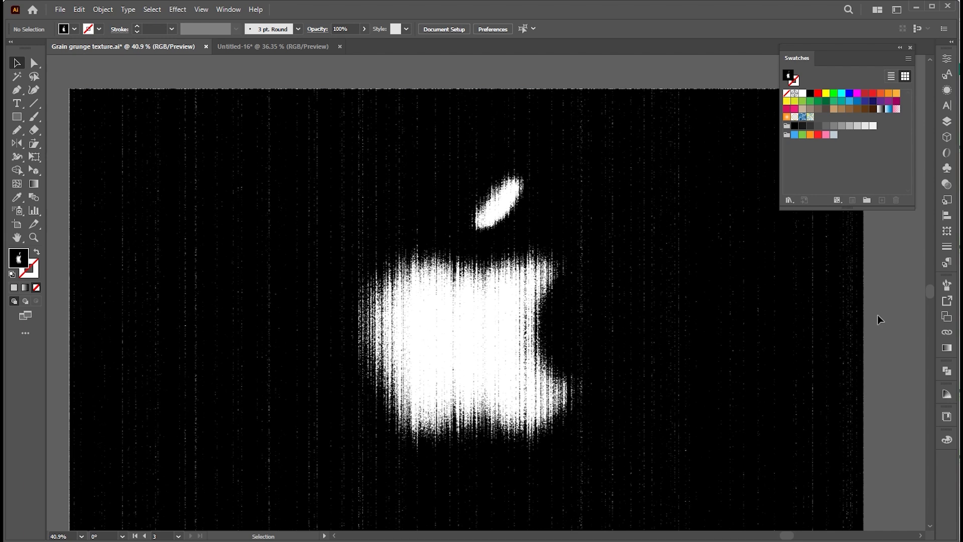